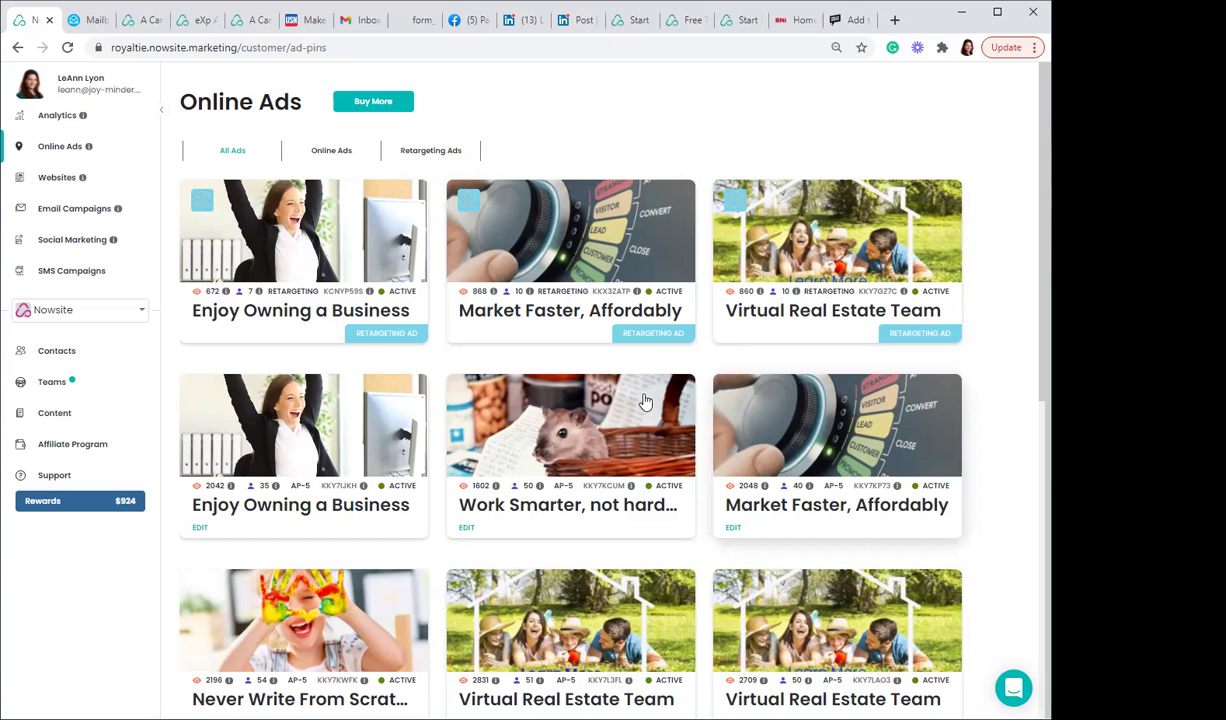
Step: Find the NowSite Marketing site among the account's websites and open its live page
left_click(50, 178)
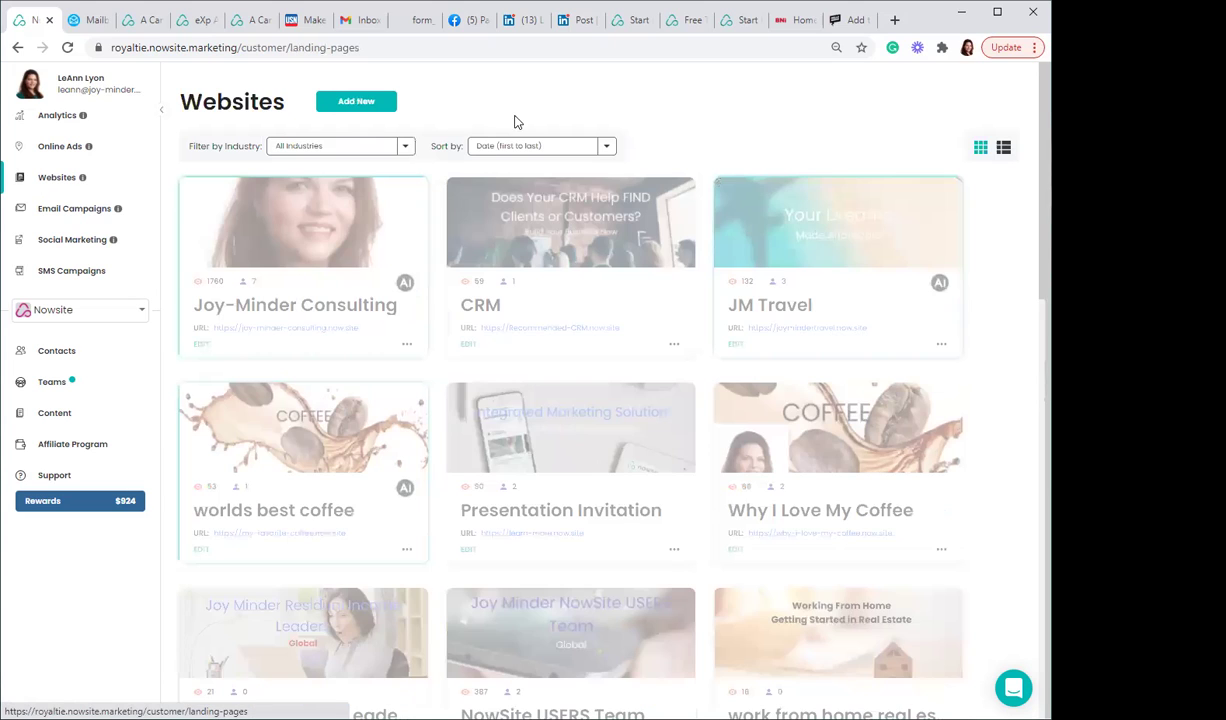
scroll(706, 202, "down", 3)
scroll(706, 201, "down", 1)
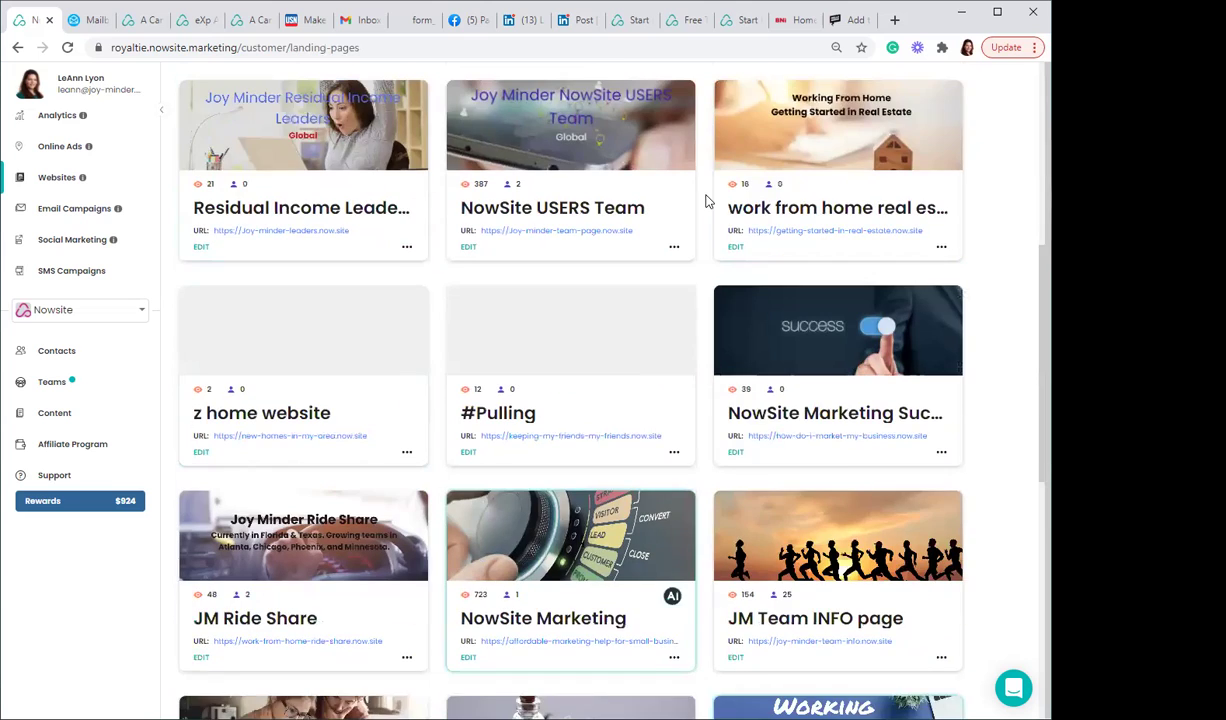
scroll(539, 452, "down", 2)
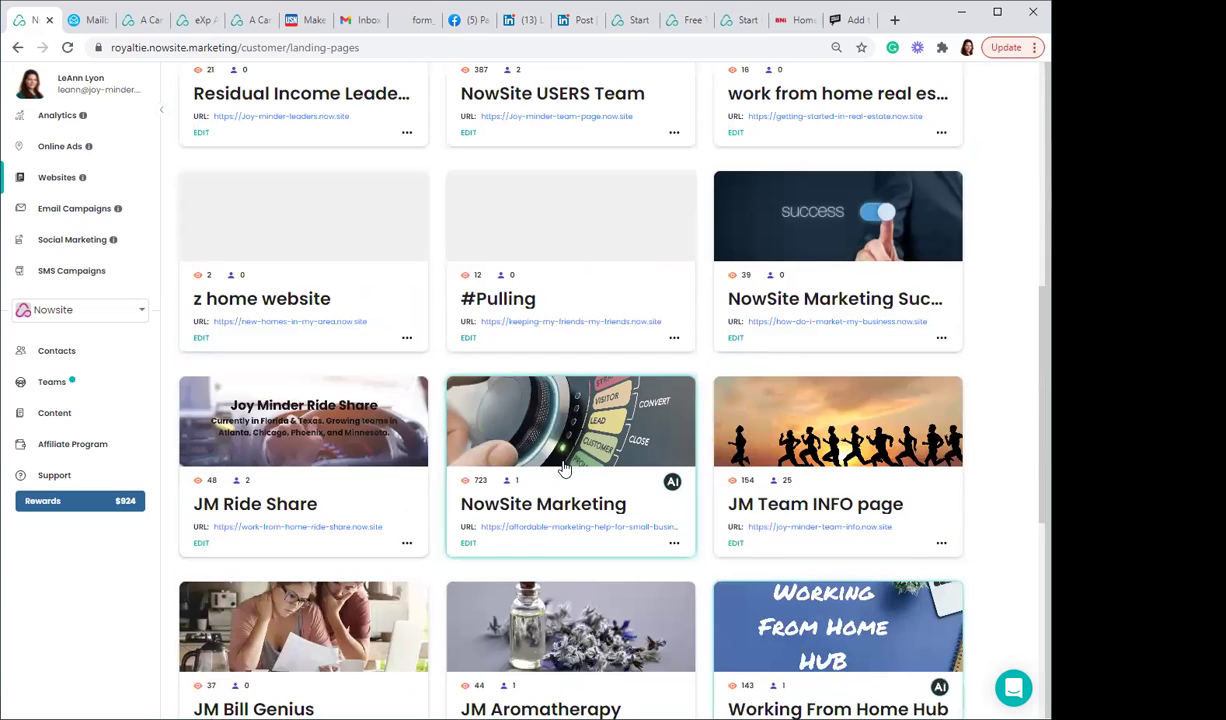
left_click(520, 527)
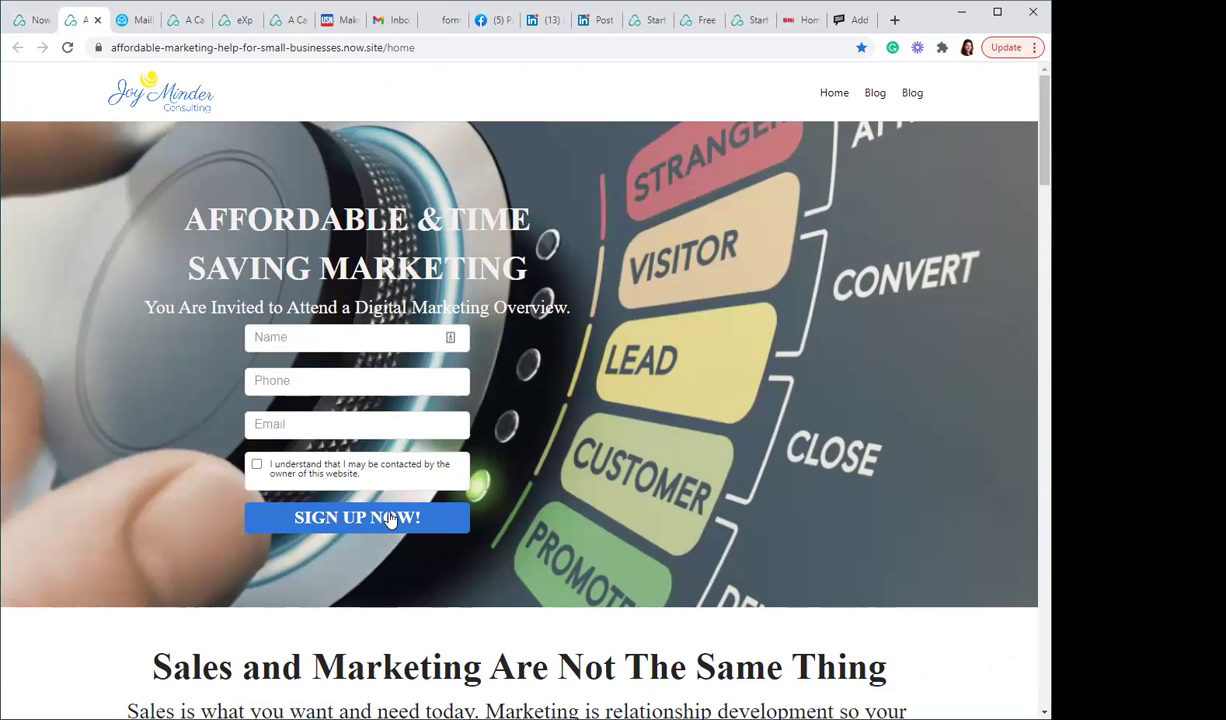
Step: Review the live marketing page through its sign-up form, overview video, presentation link, company details and contact form
scroll(685, 420, "down", 1)
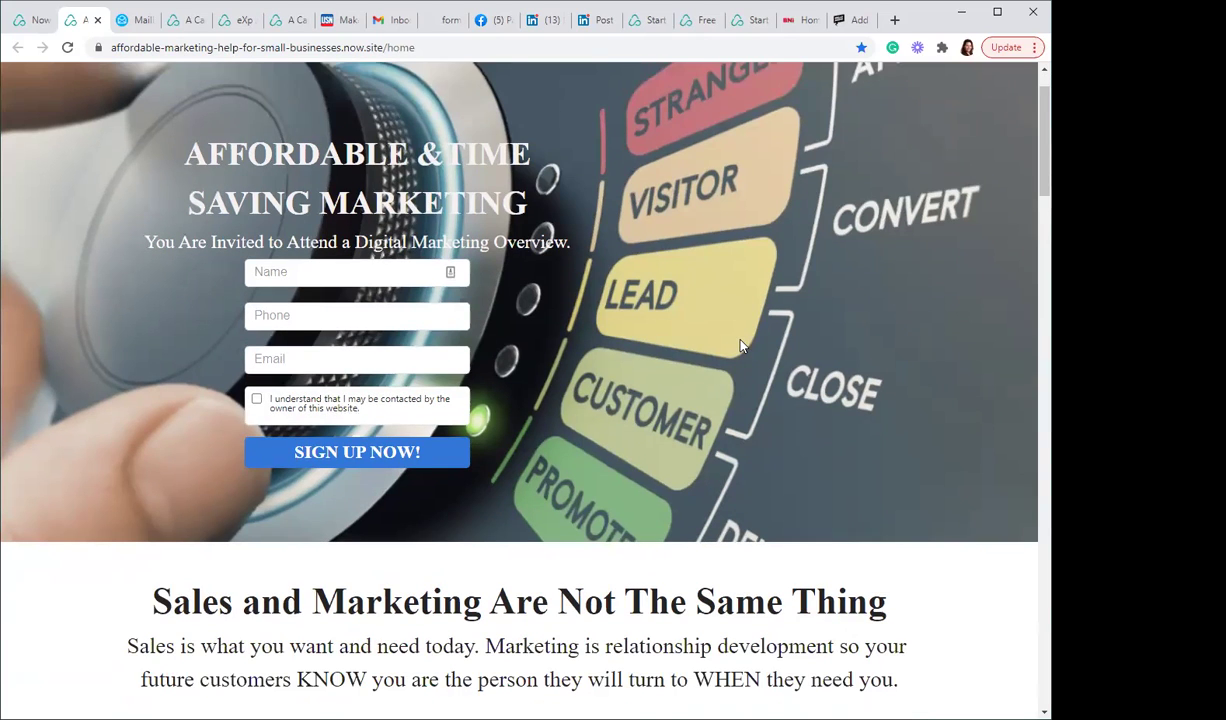
scroll(741, 345, "down", 2)
scroll(735, 337, "down", 6)
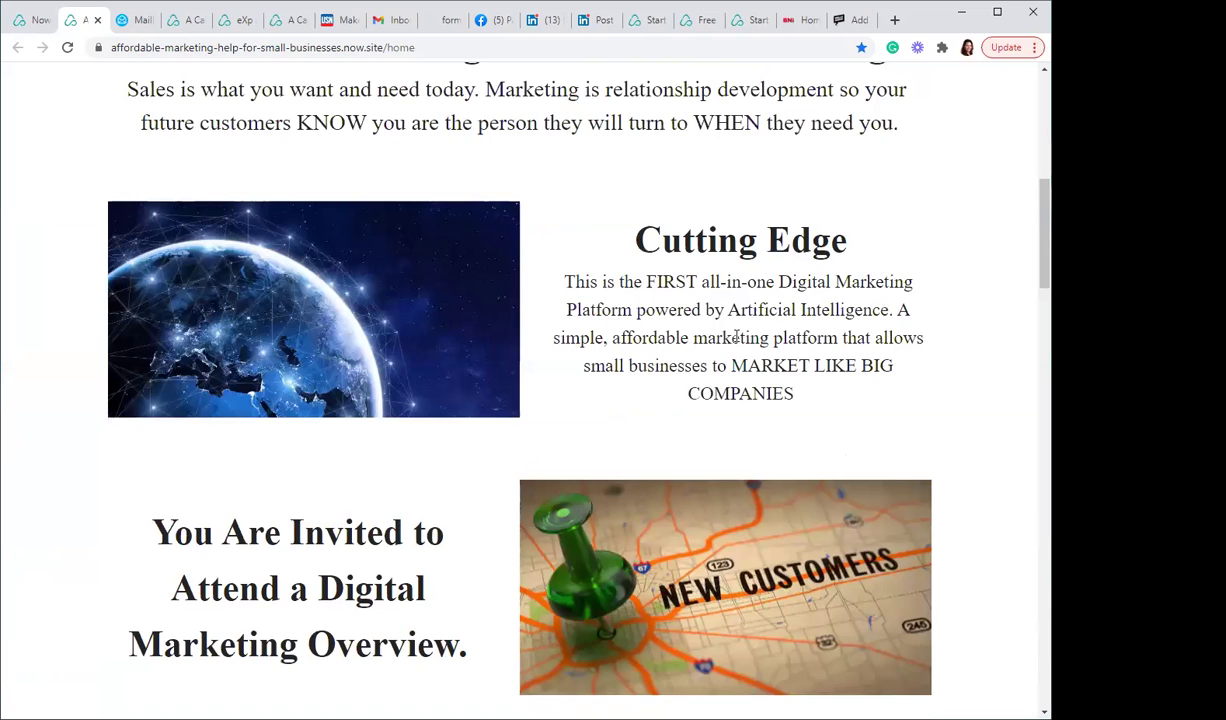
scroll(735, 337, "down", 3)
scroll(733, 339, "down", 4)
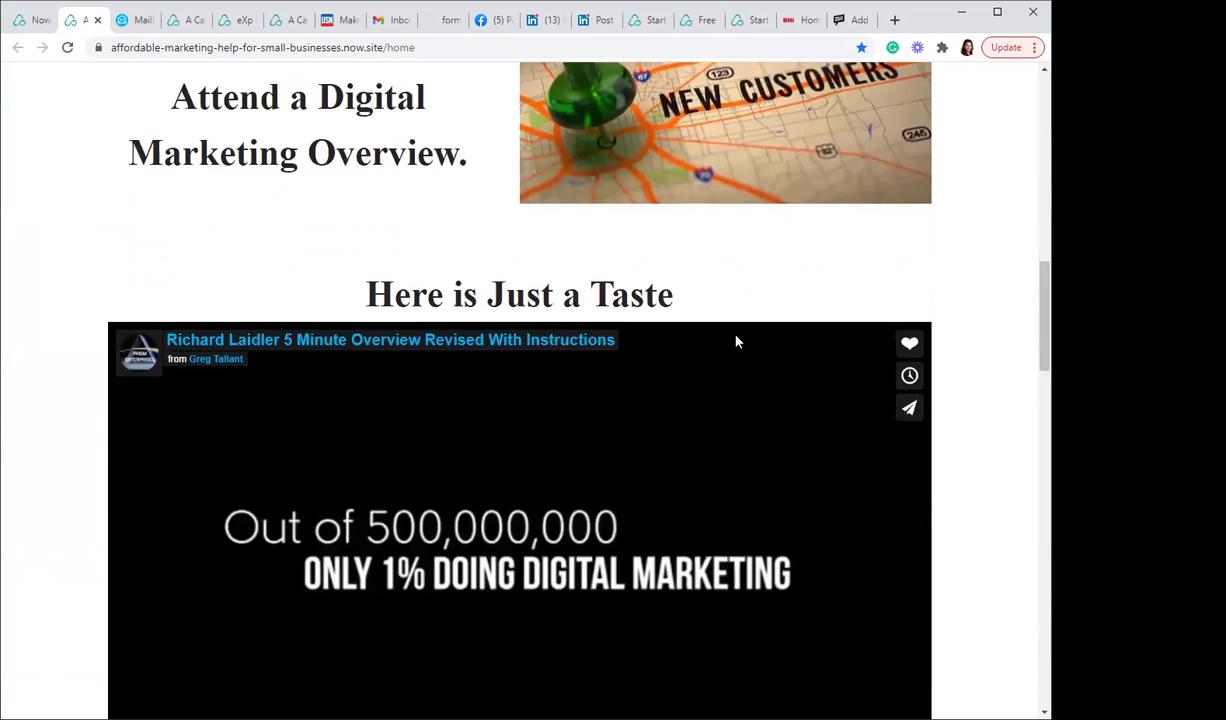
scroll(736, 342, "down", 8)
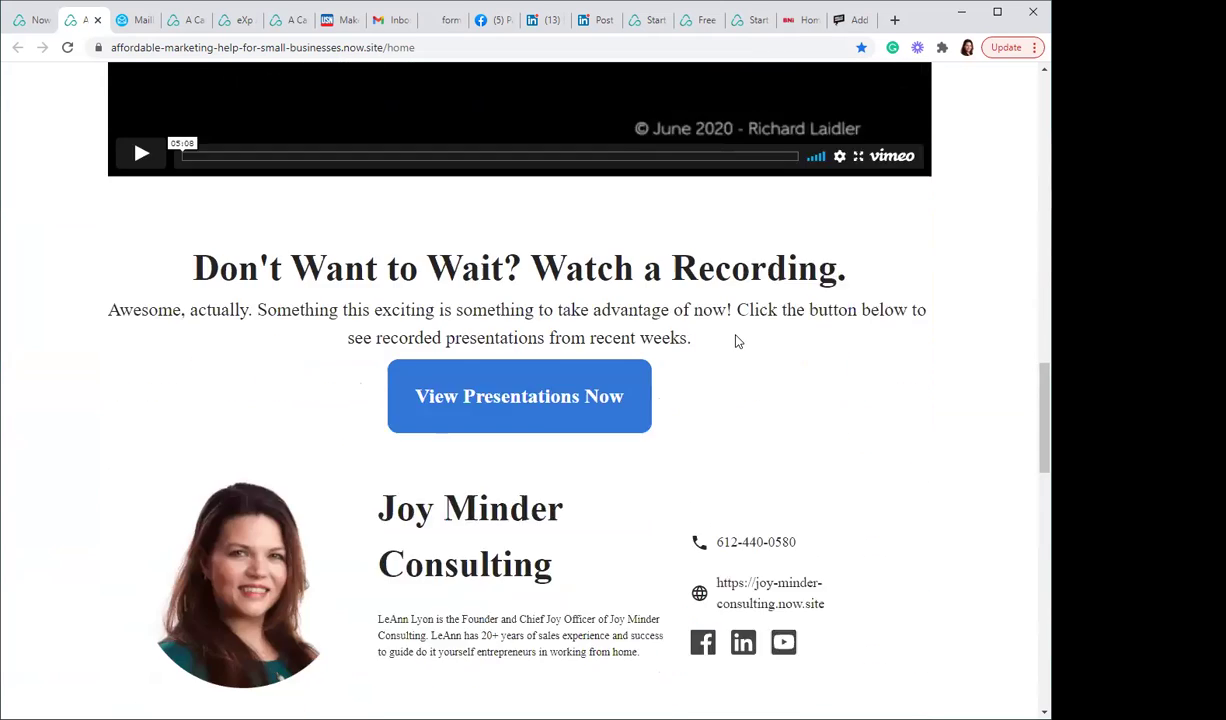
scroll(735, 341, "down", 6)
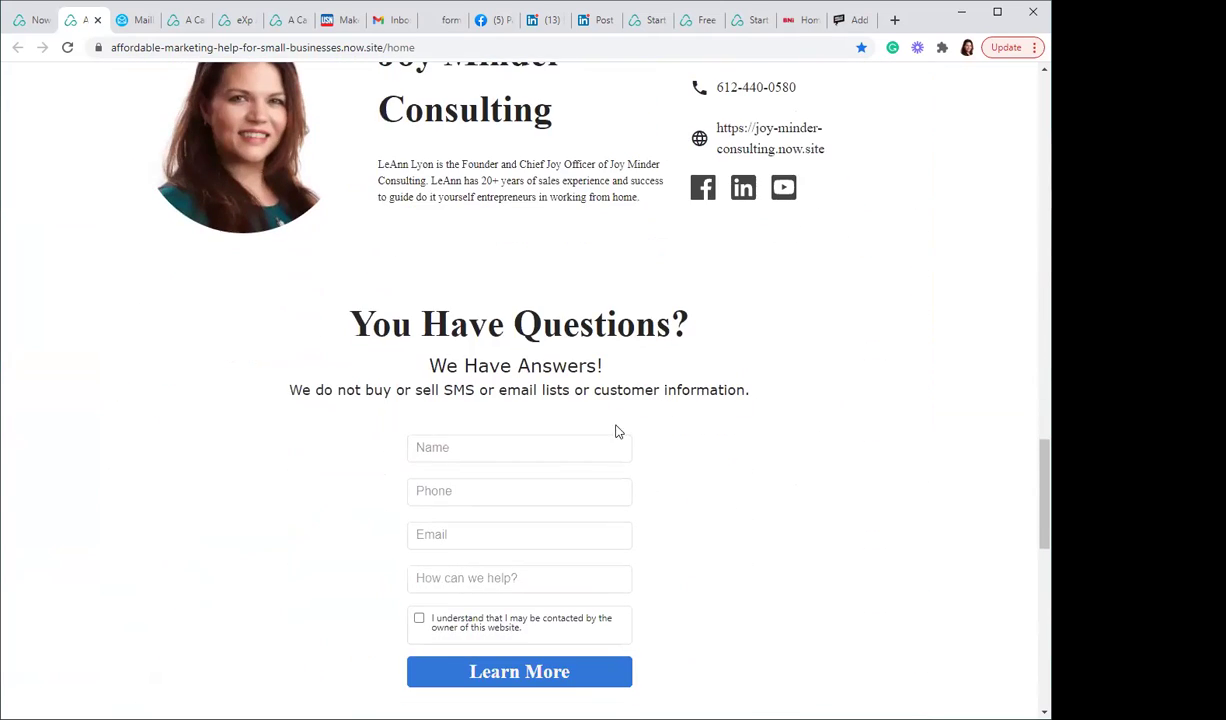
scroll(714, 512, "down", 3)
scroll(769, 465, "up", 5)
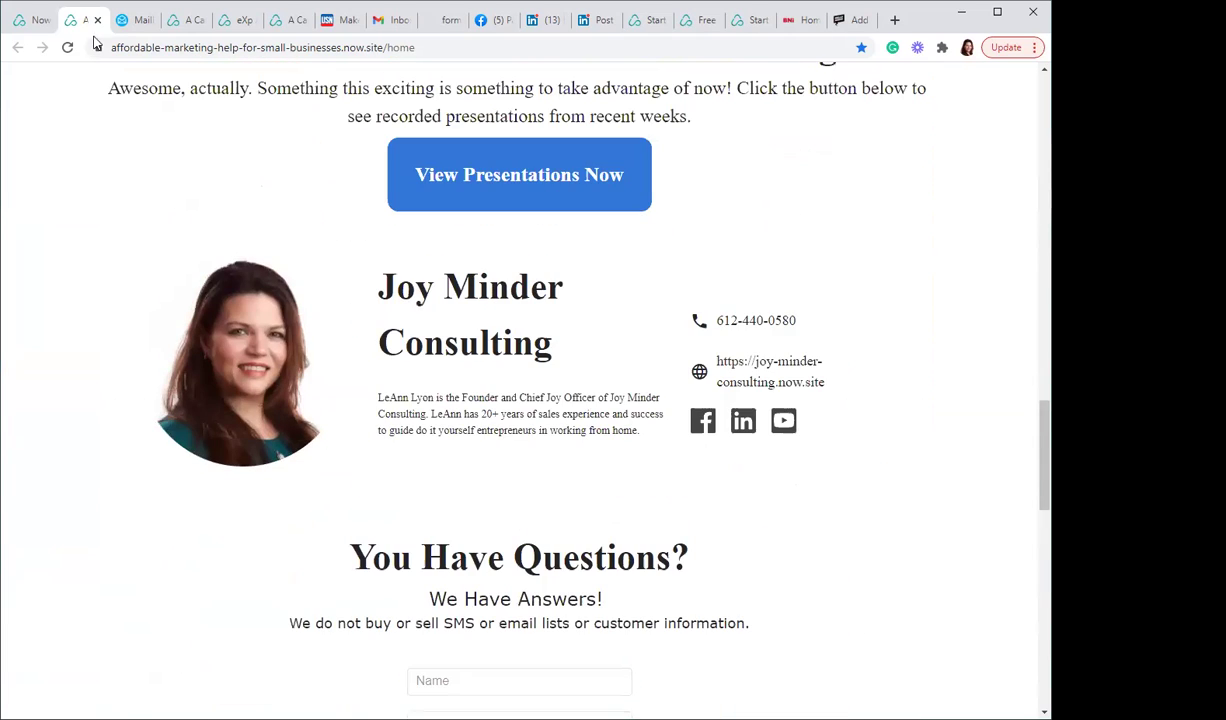
scroll(293, 263, "up", 11)
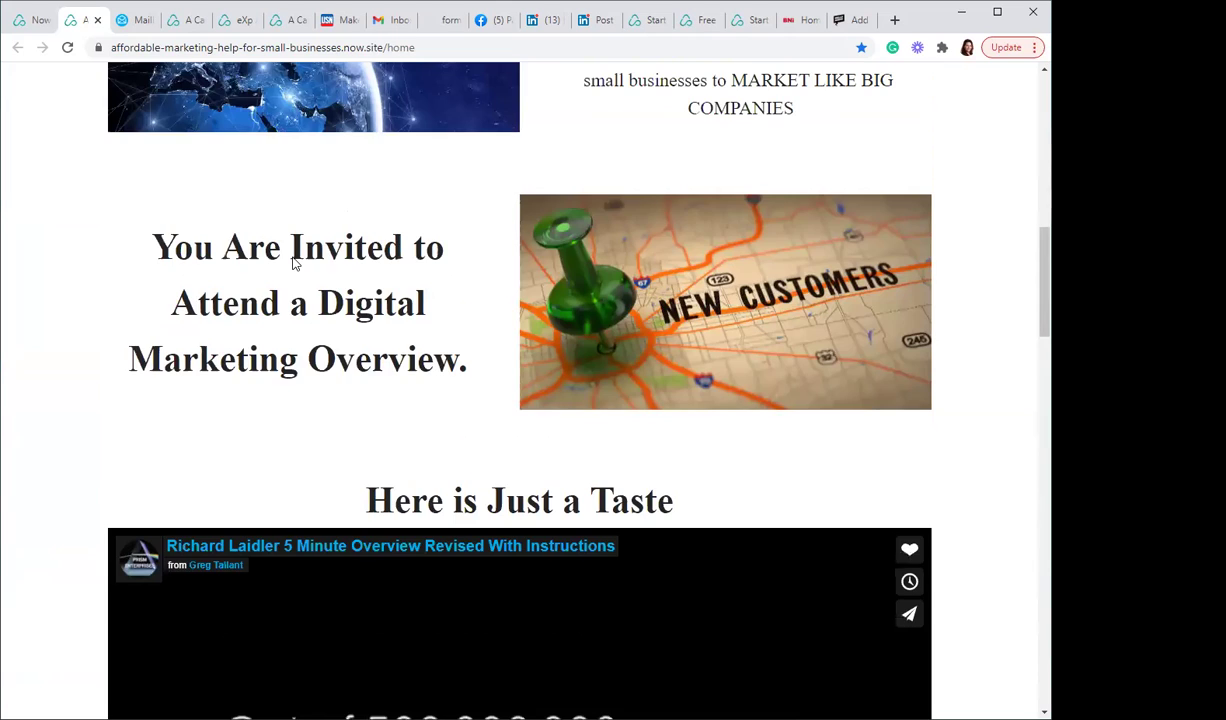
scroll(293, 263, "up", 4)
scroll(293, 263, "up", 5)
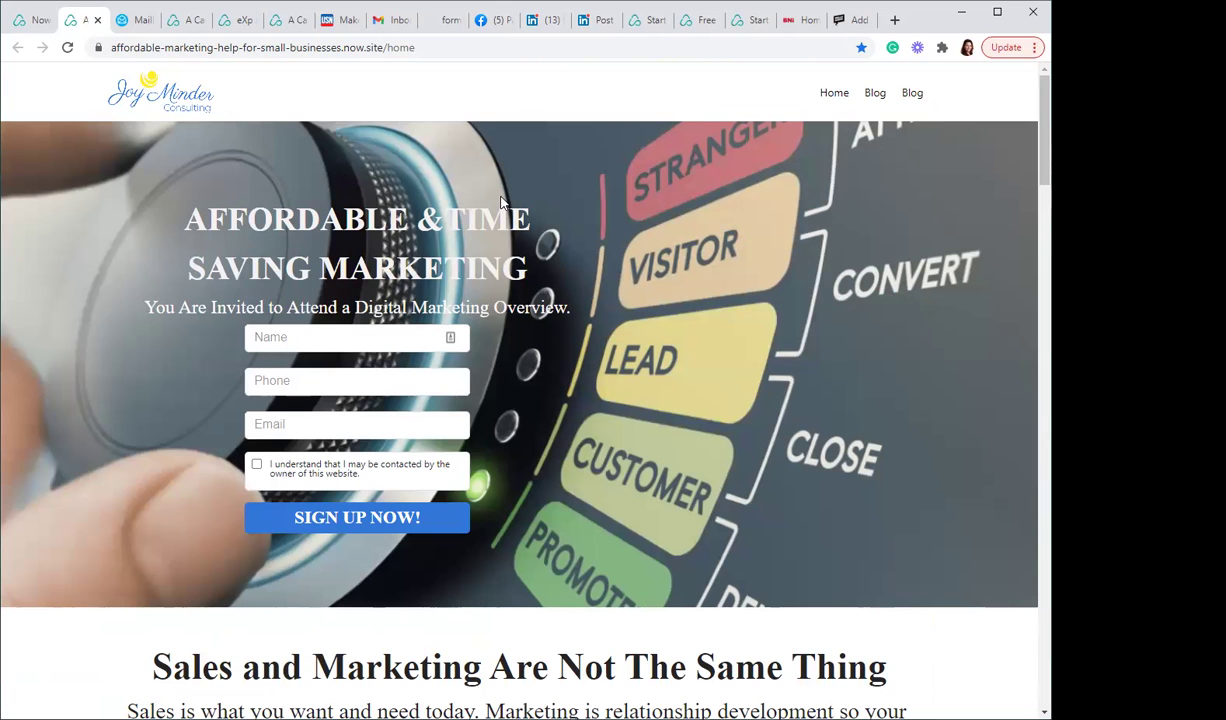
Step: Return to the Websites list and look over it alongside the live marketing page
left_click(33, 22)
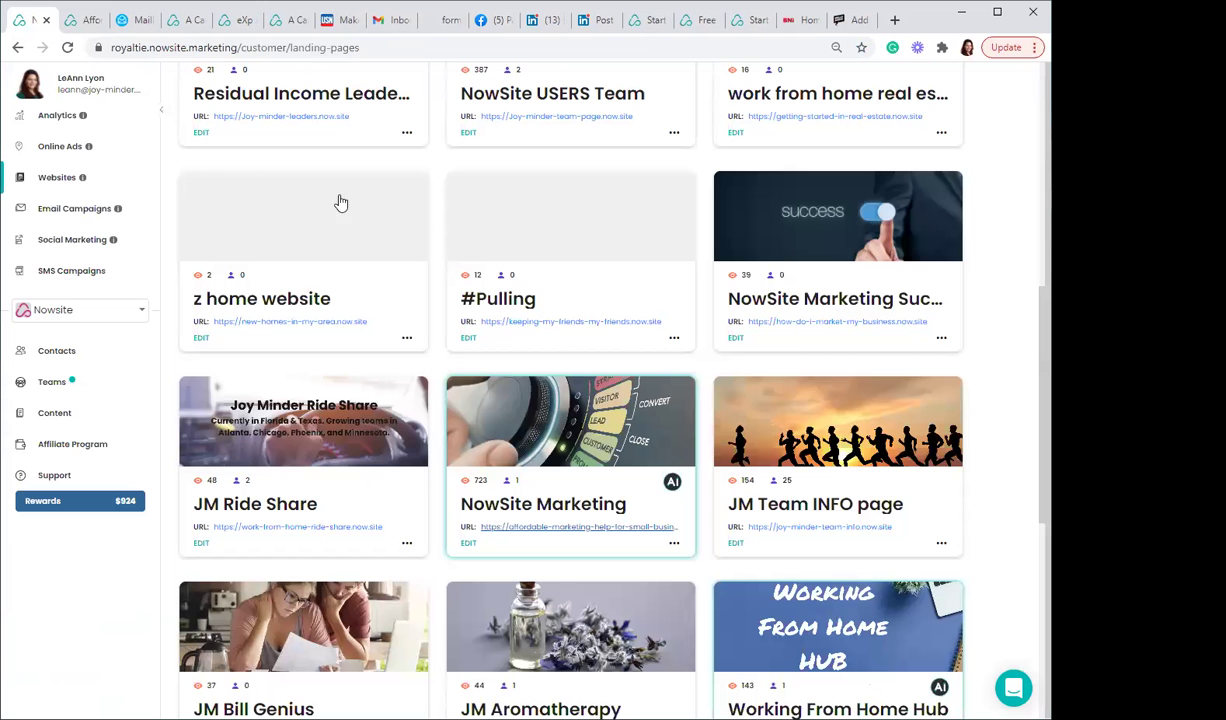
scroll(583, 299, "up", 6)
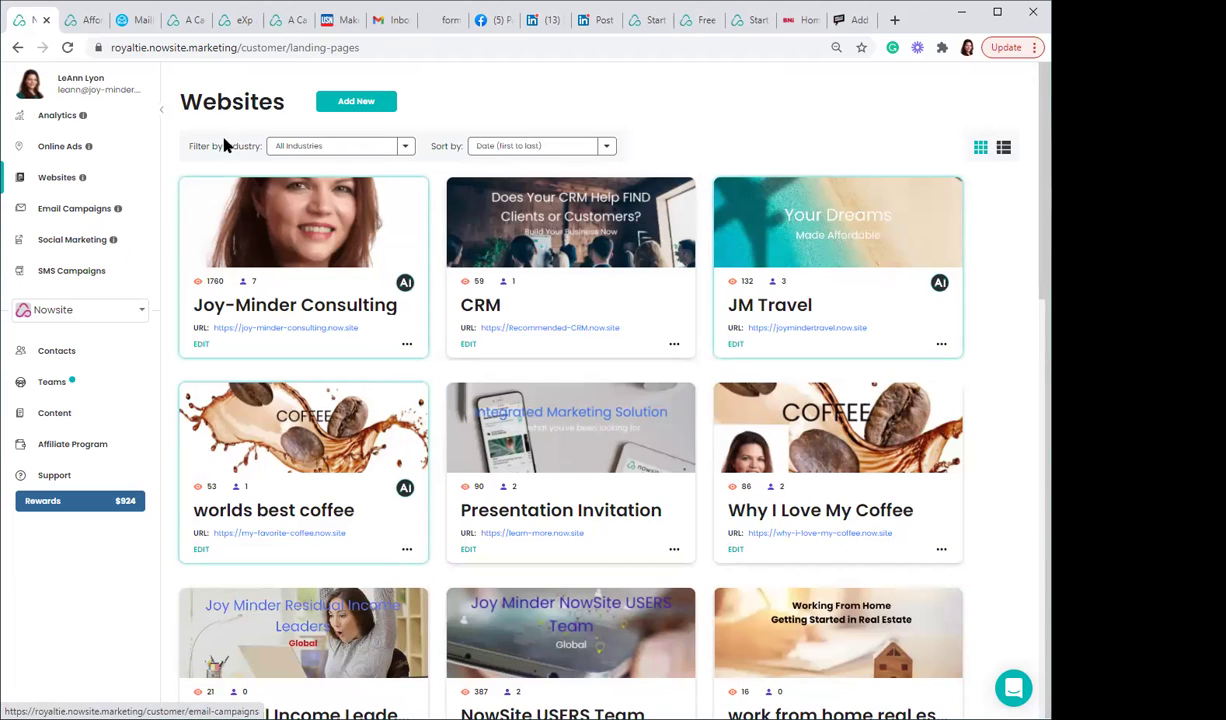
left_click(88, 22)
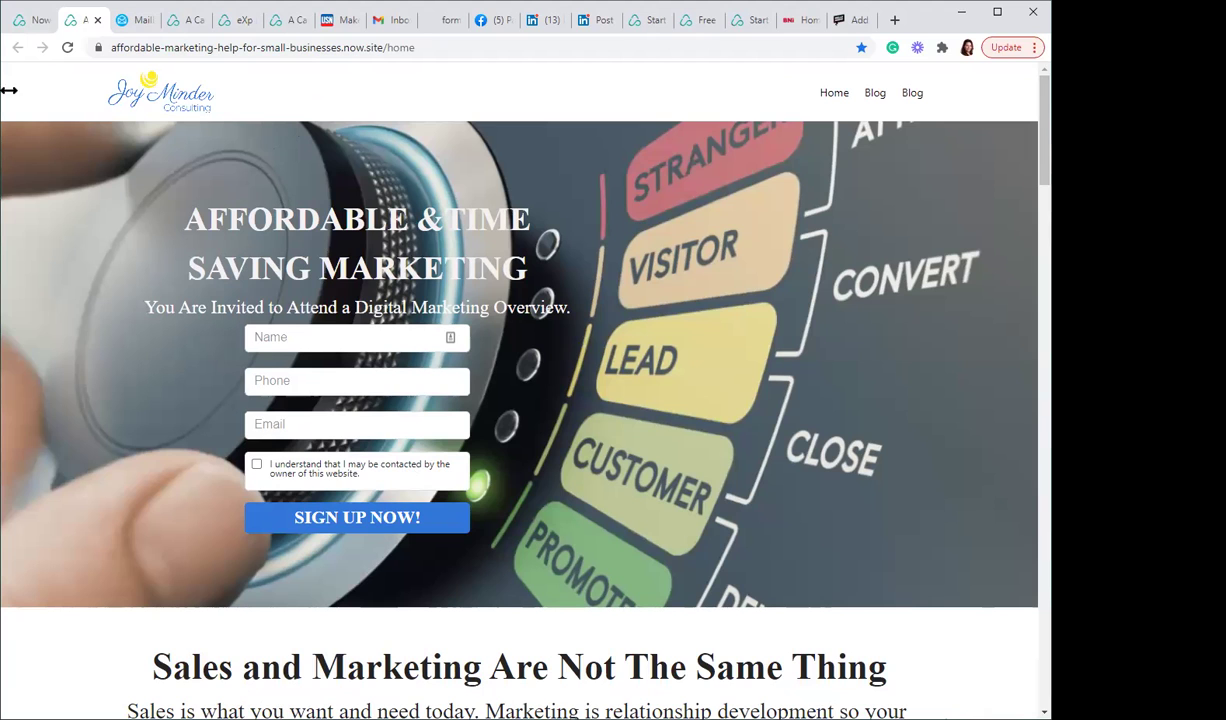
left_click(31, 28)
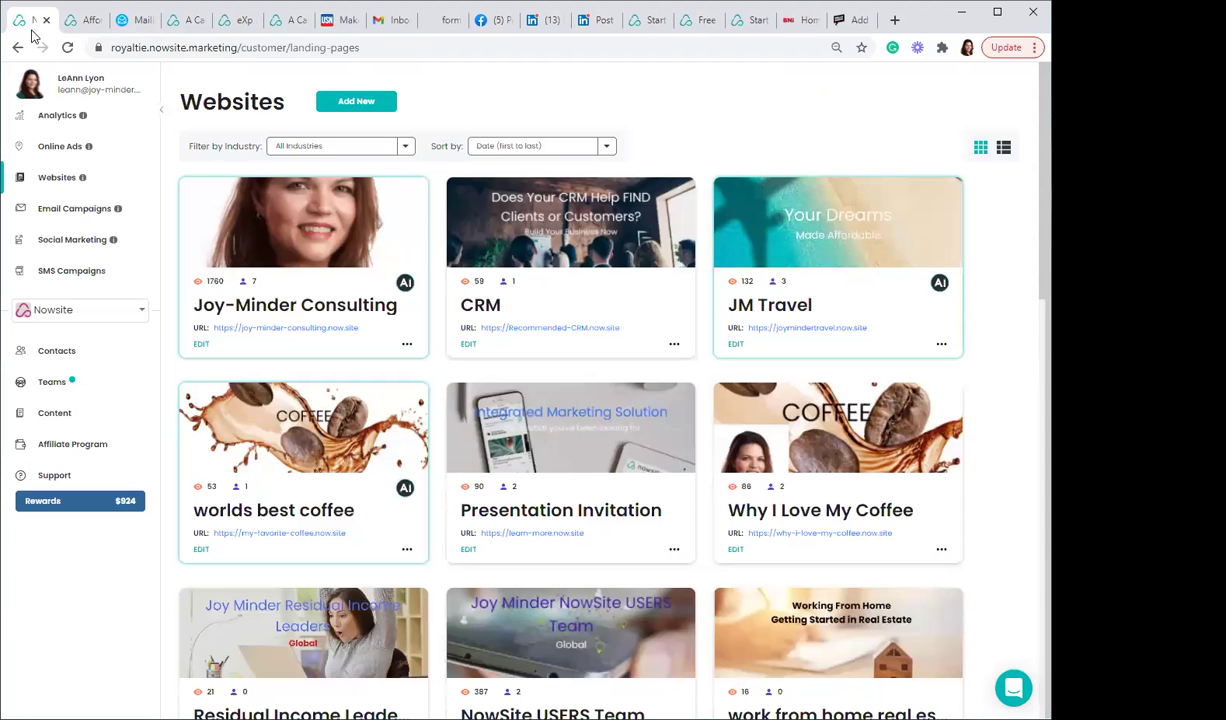
Step: Review the Thank you/Invitation email in the Invitation to NowSite Marketing campaign, and save and exit both the email and the campaign
left_click(84, 208)
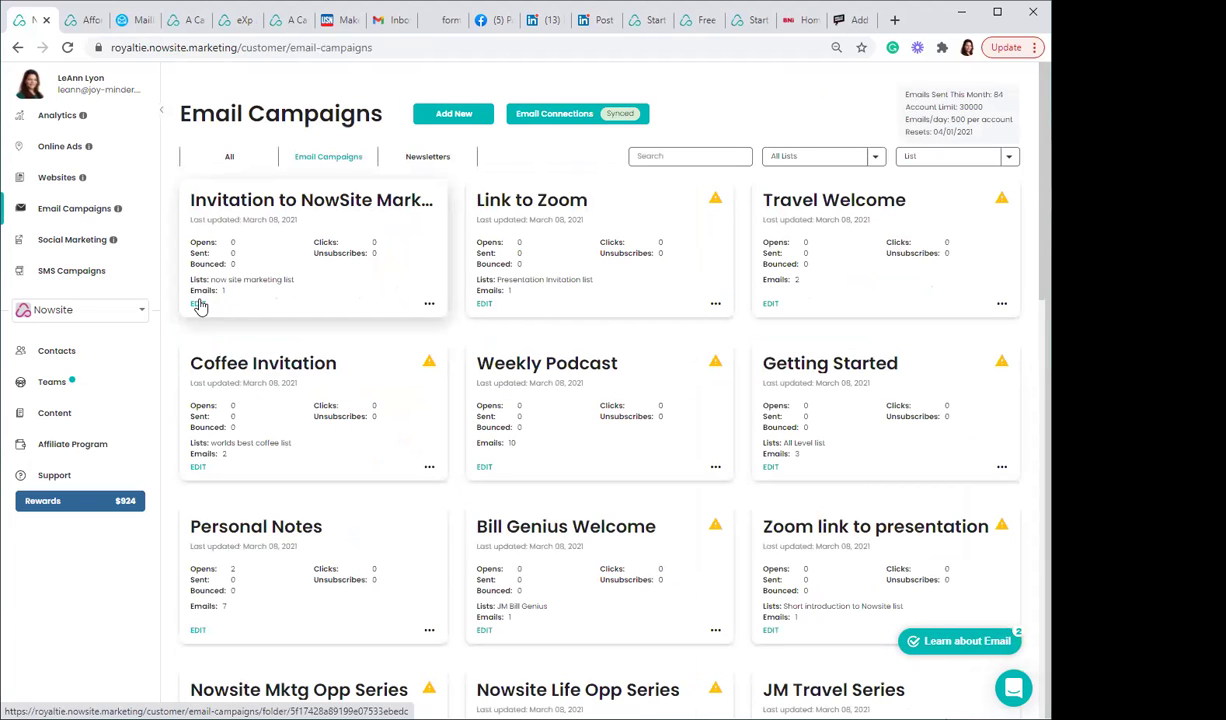
left_click(235, 285)
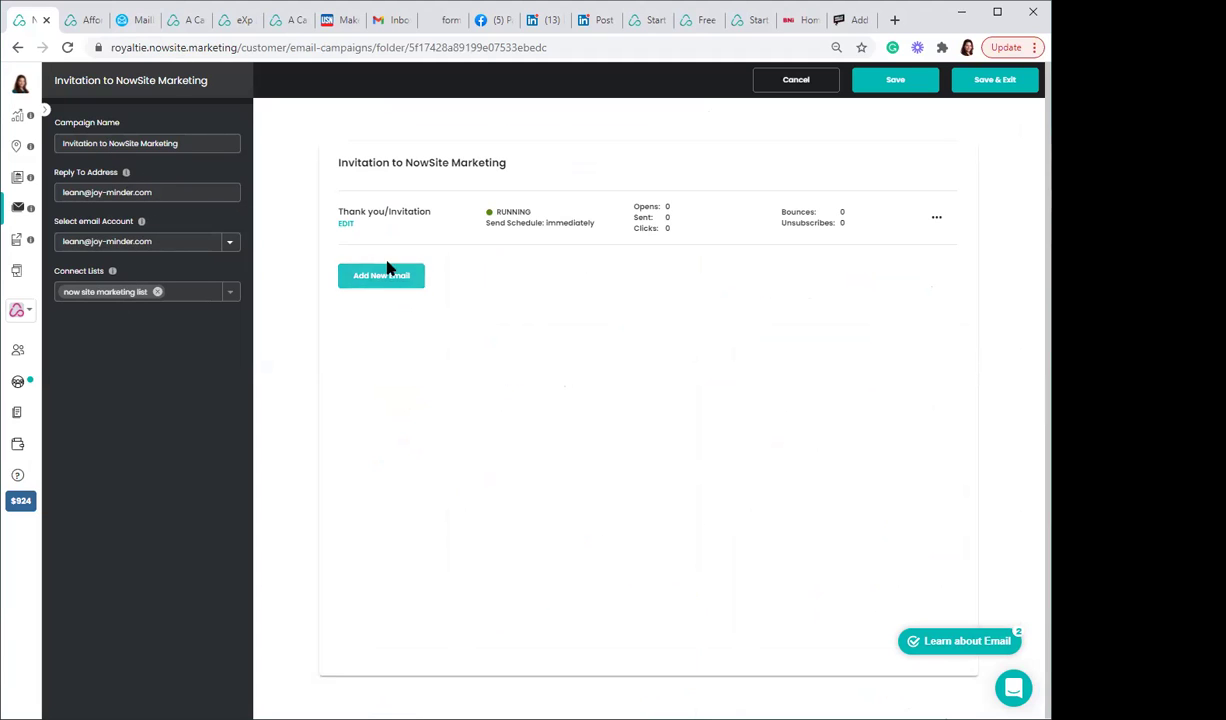
left_click(345, 226)
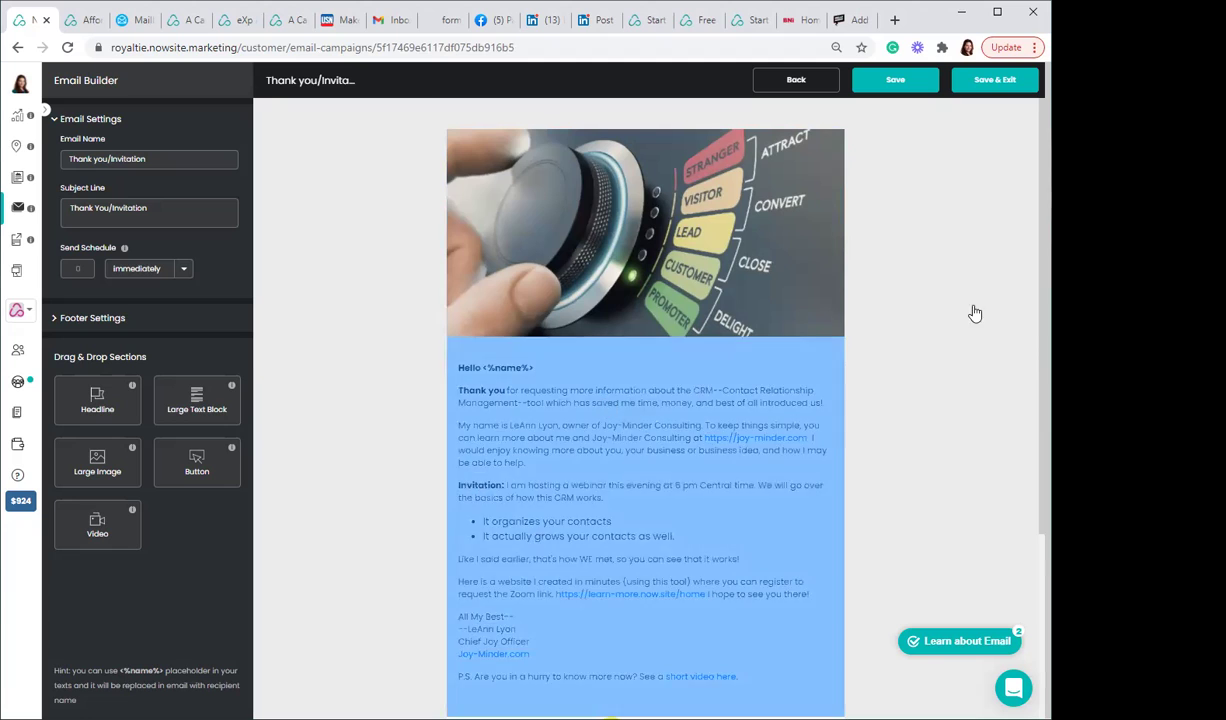
scroll(968, 320, "down", 3)
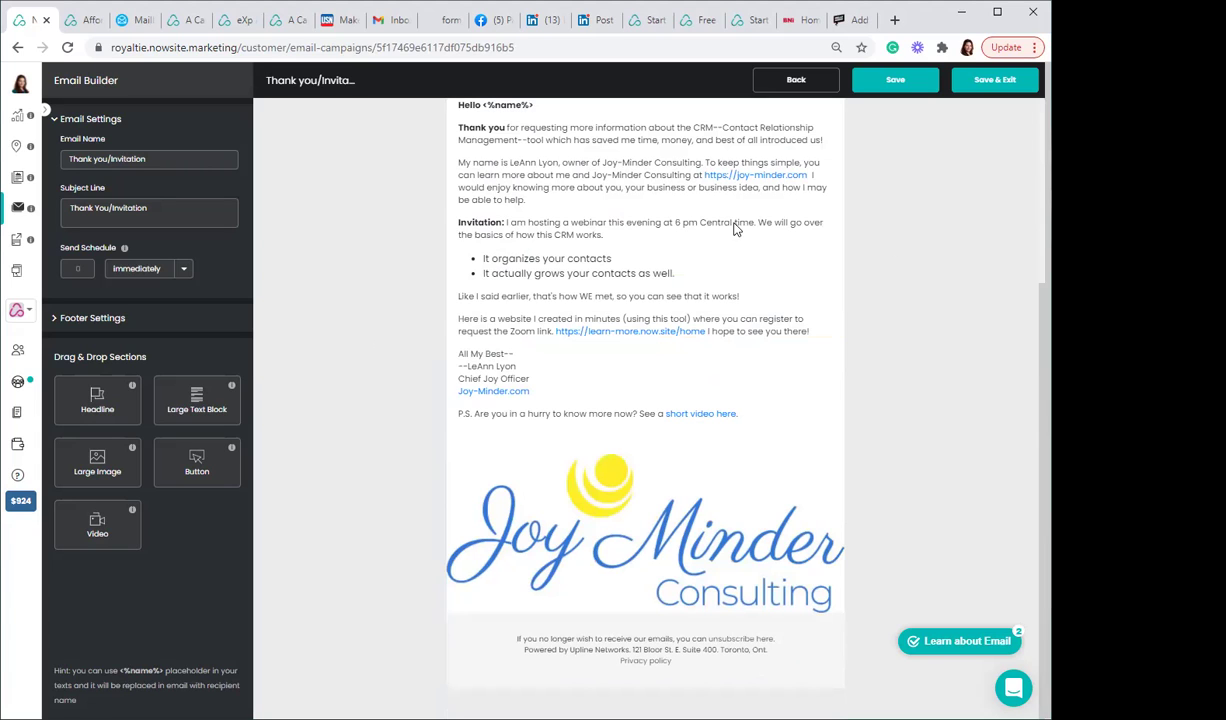
left_click(984, 86)
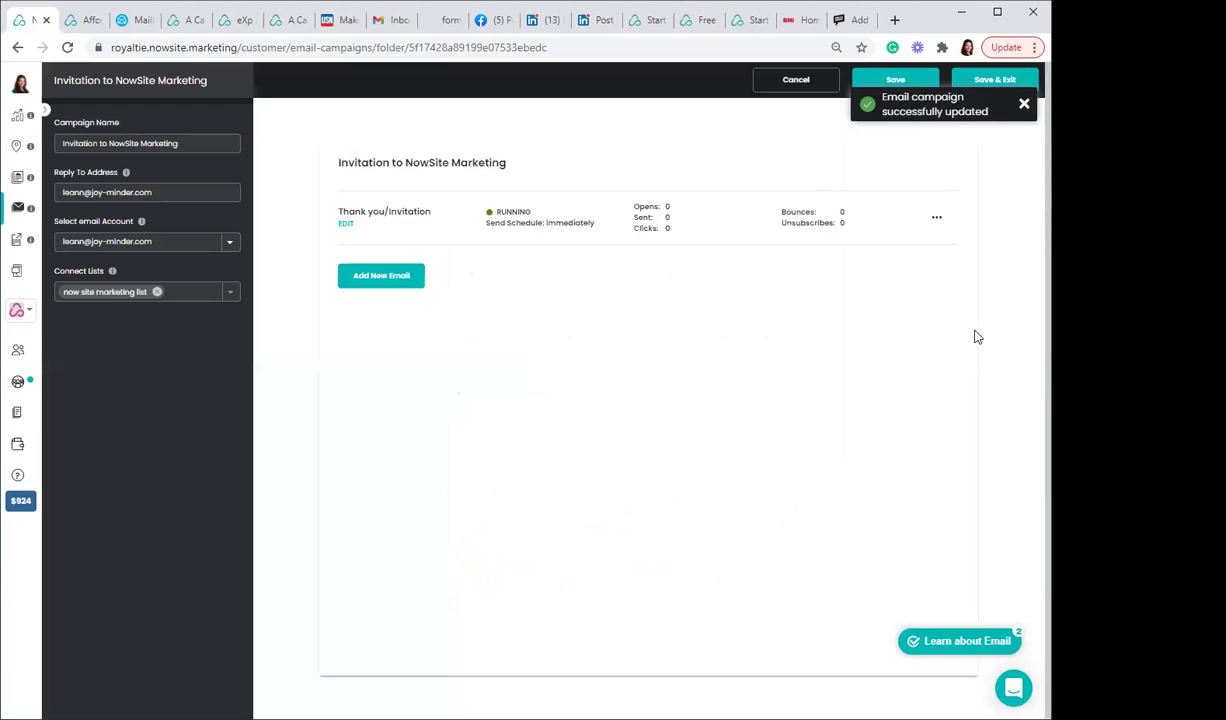
left_click(993, 86)
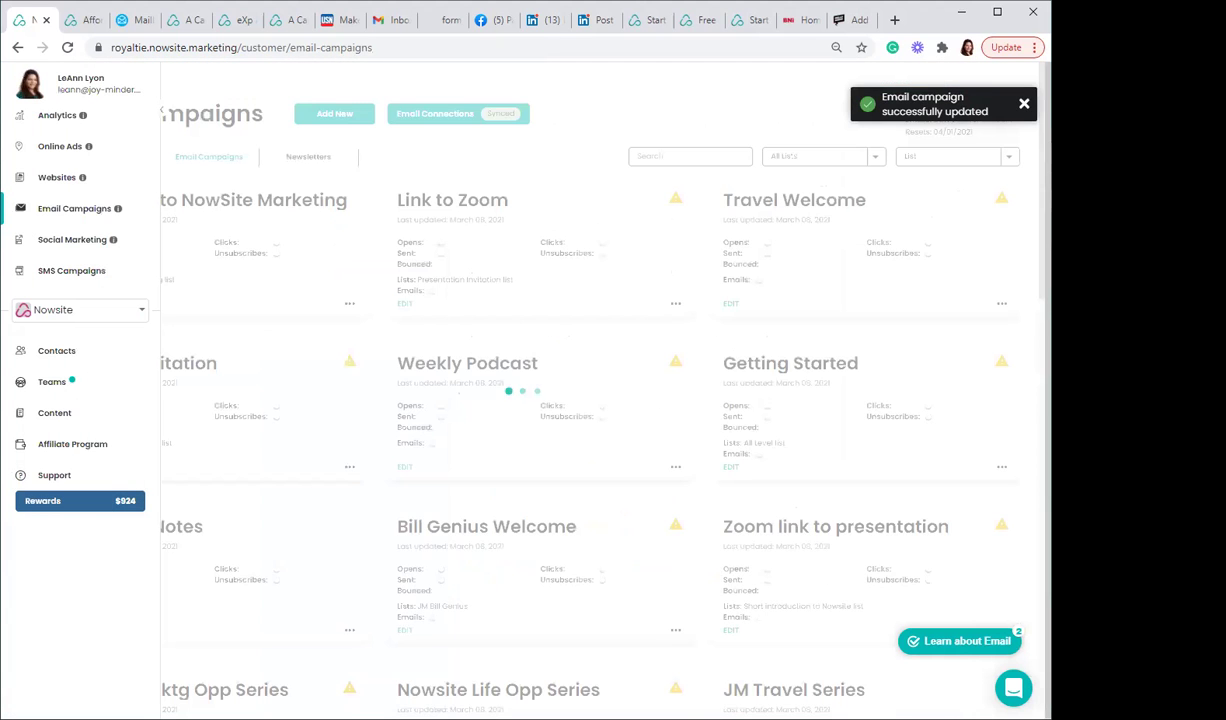
Step: Browse the suggested social marketing posts and start posting the Joy-Minder Consulting "Success is a journey" image
left_click(58, 249)
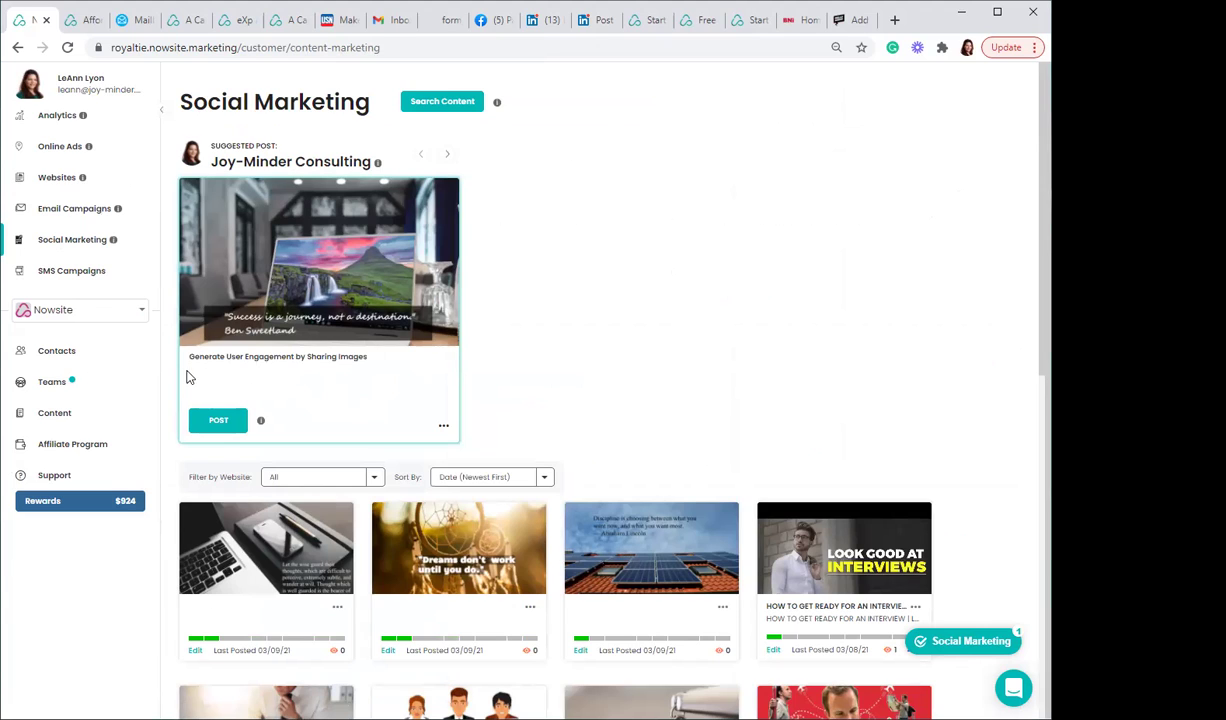
left_click(449, 156)
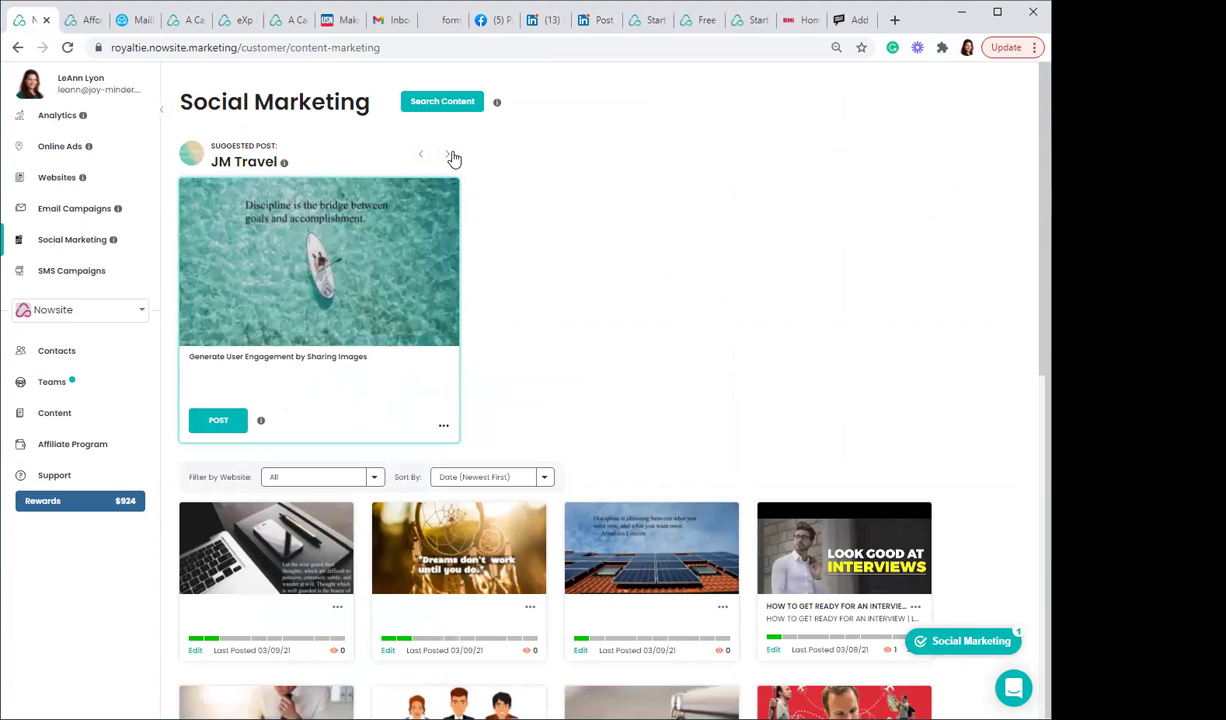
left_click(420, 155)
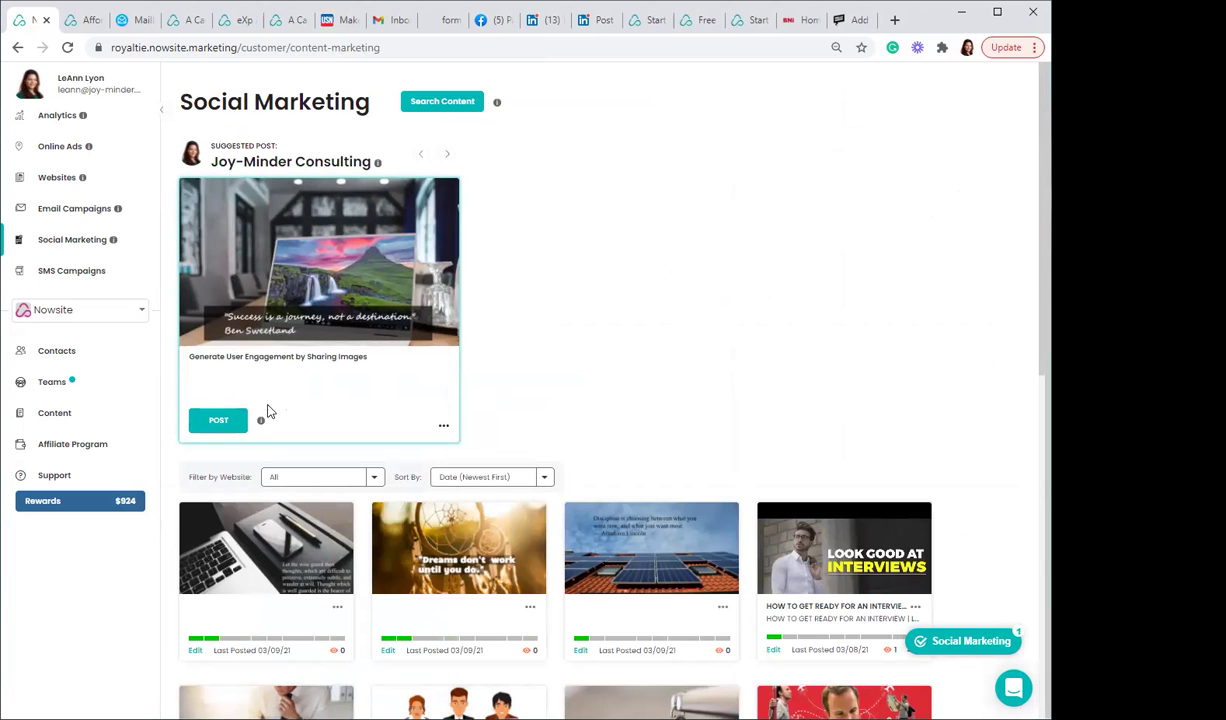
left_click(215, 420)
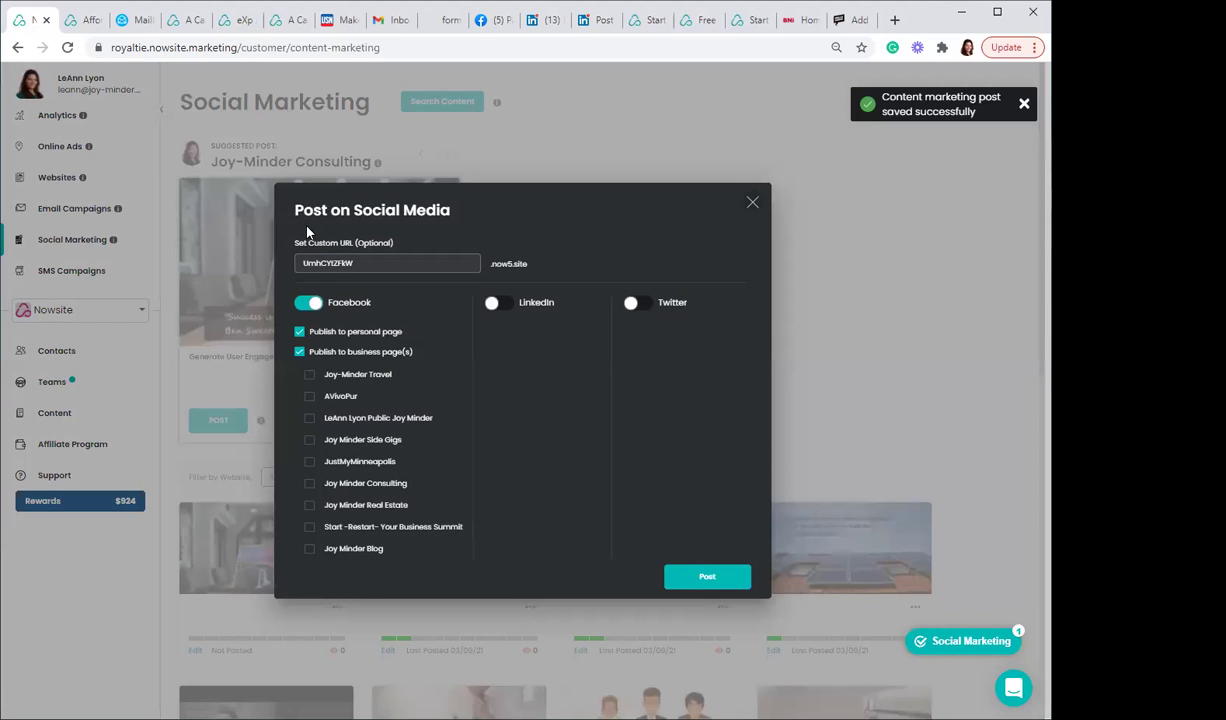
Step: Set the post's custom URL to journey-not-destination-joy, correcting the spelling of "journey"
left_click_drag(364, 263, 285, 265)
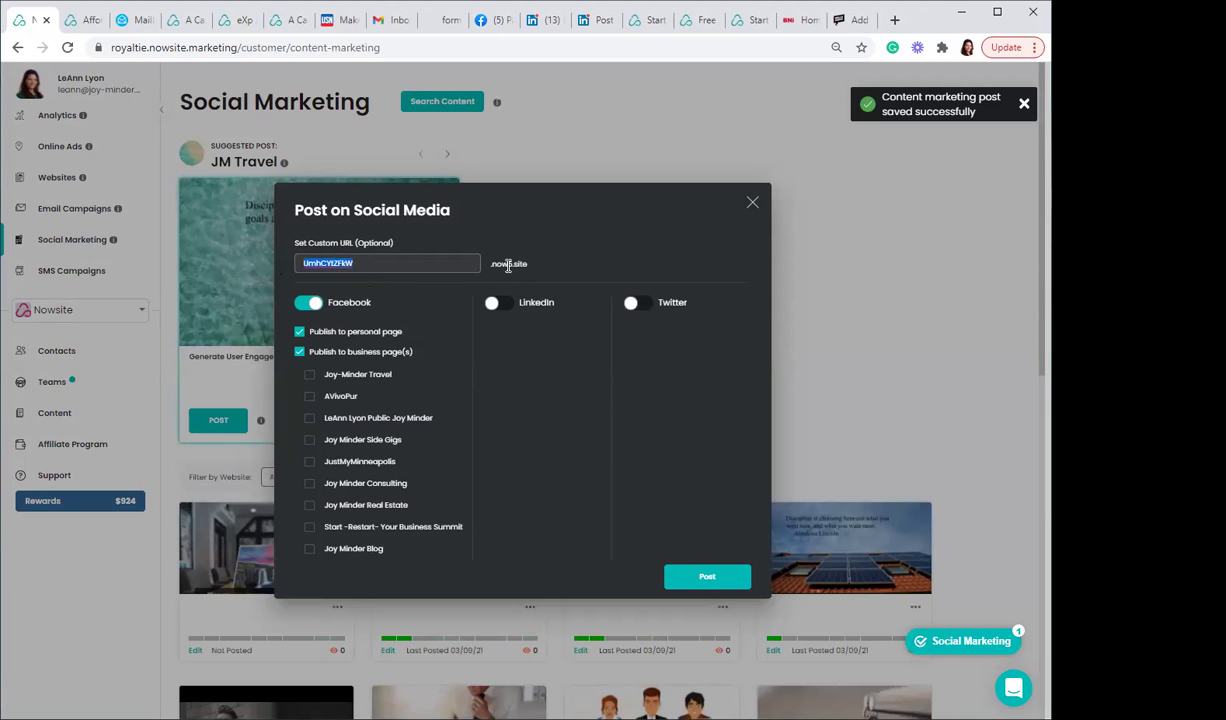
type("d")
type("jou")
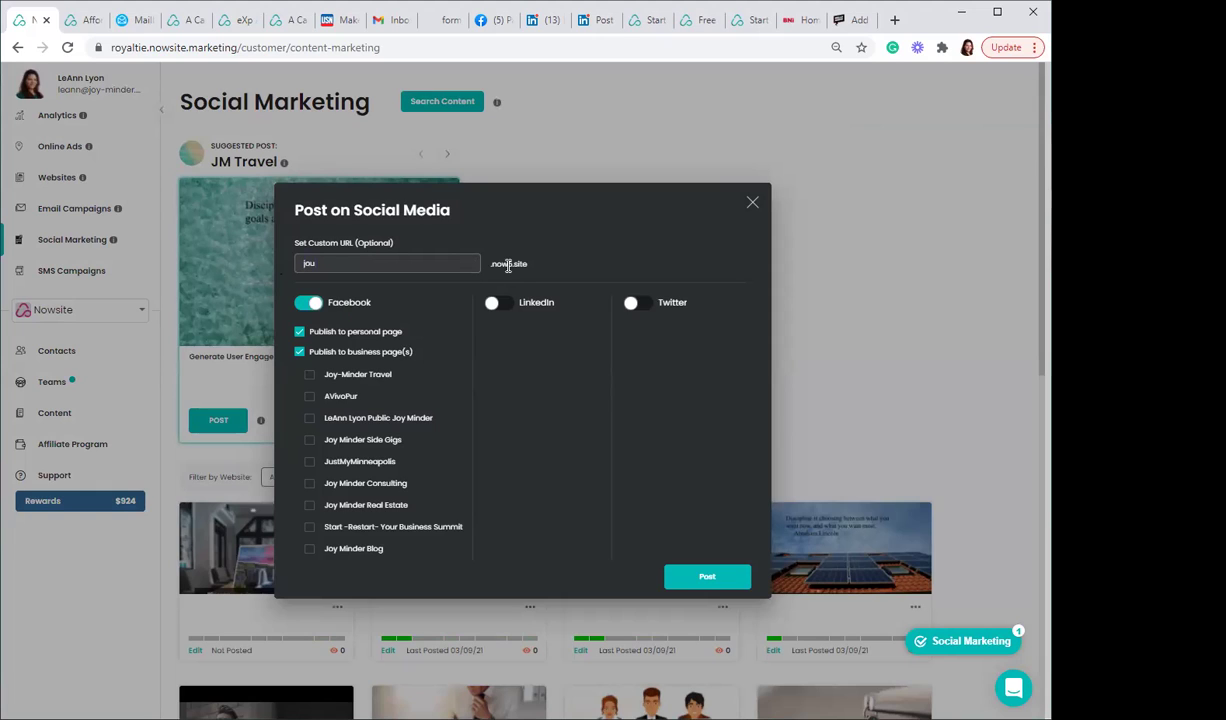
type("ney-not-destination-joy")
right_click(310, 266)
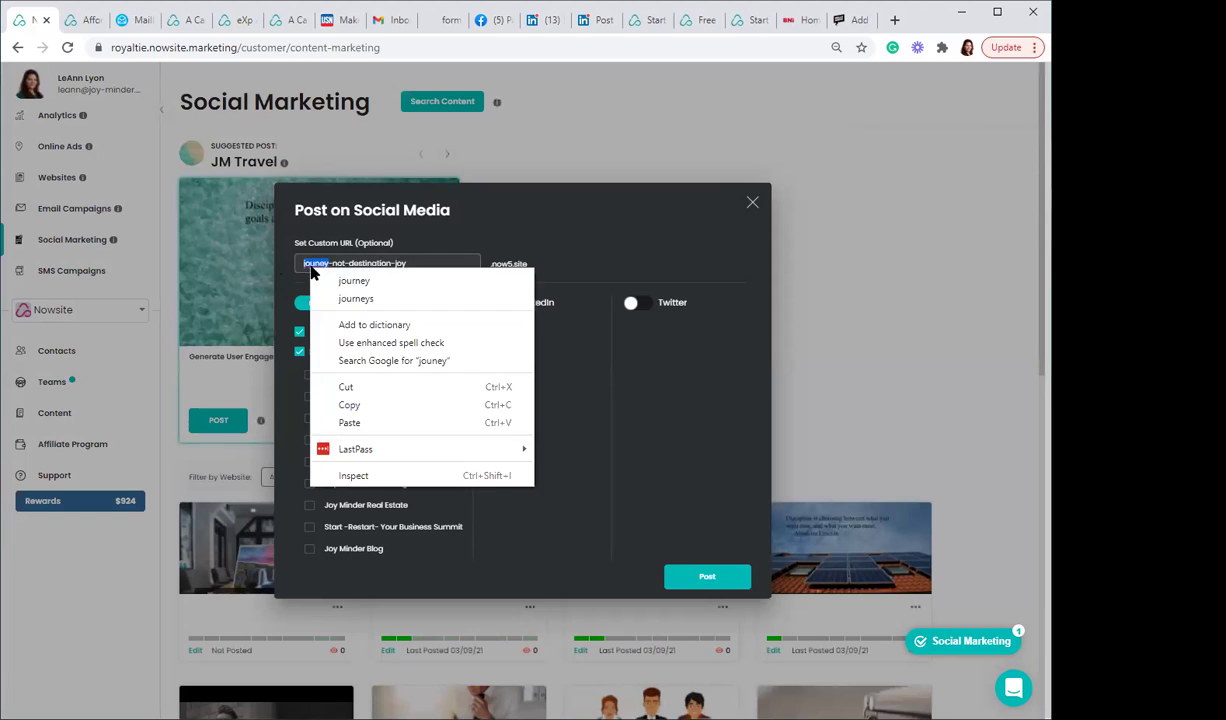
left_click(345, 277)
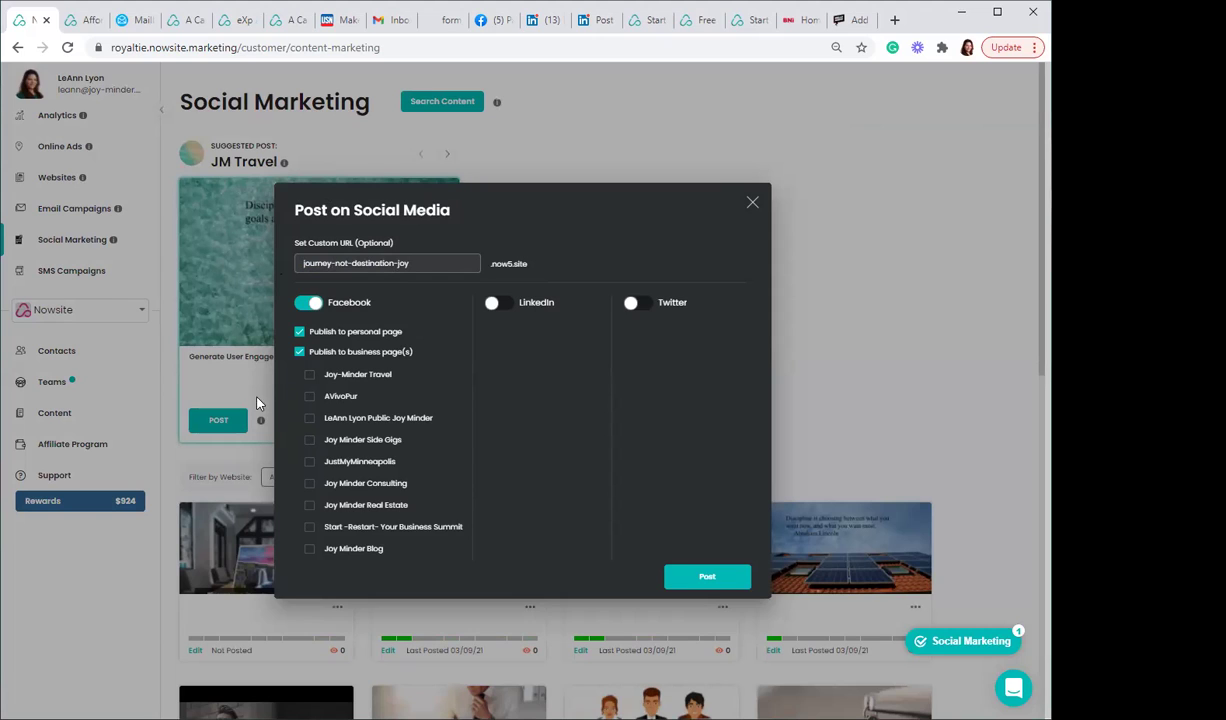
Step: Publish on Facebook to the Joy Minder Consulting business page only, excluding the personal page, and continue to the post note
left_click(299, 332)
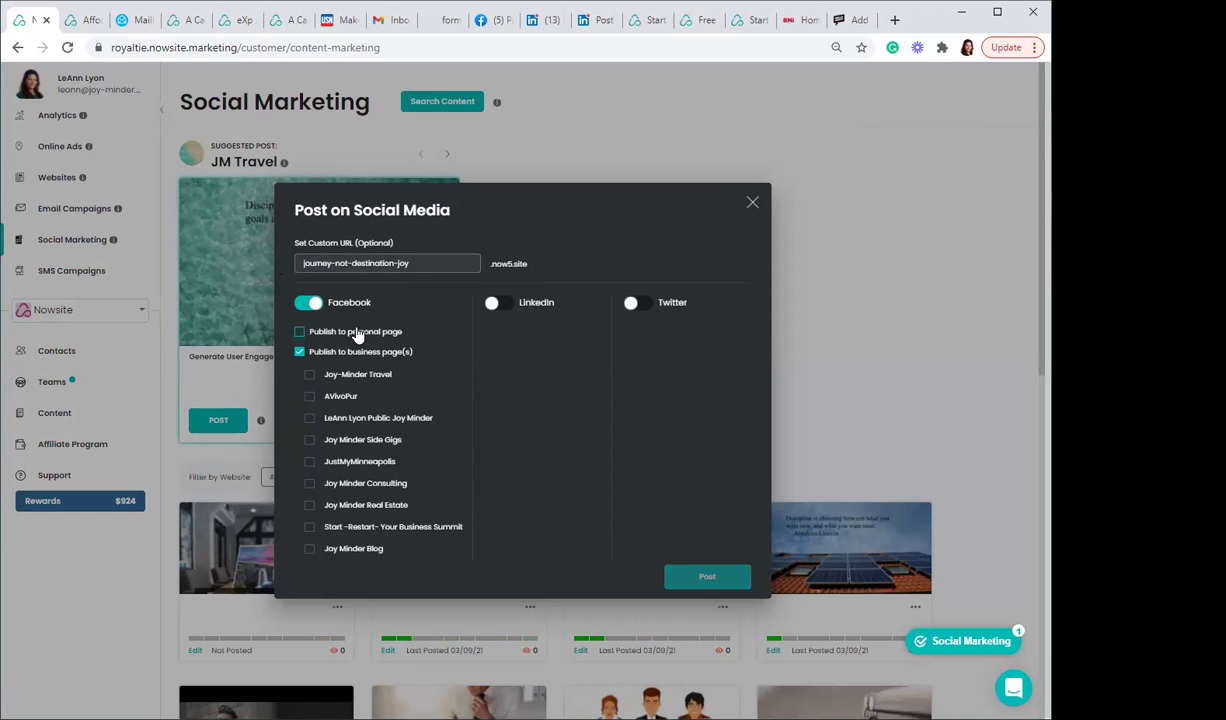
left_click(310, 484)
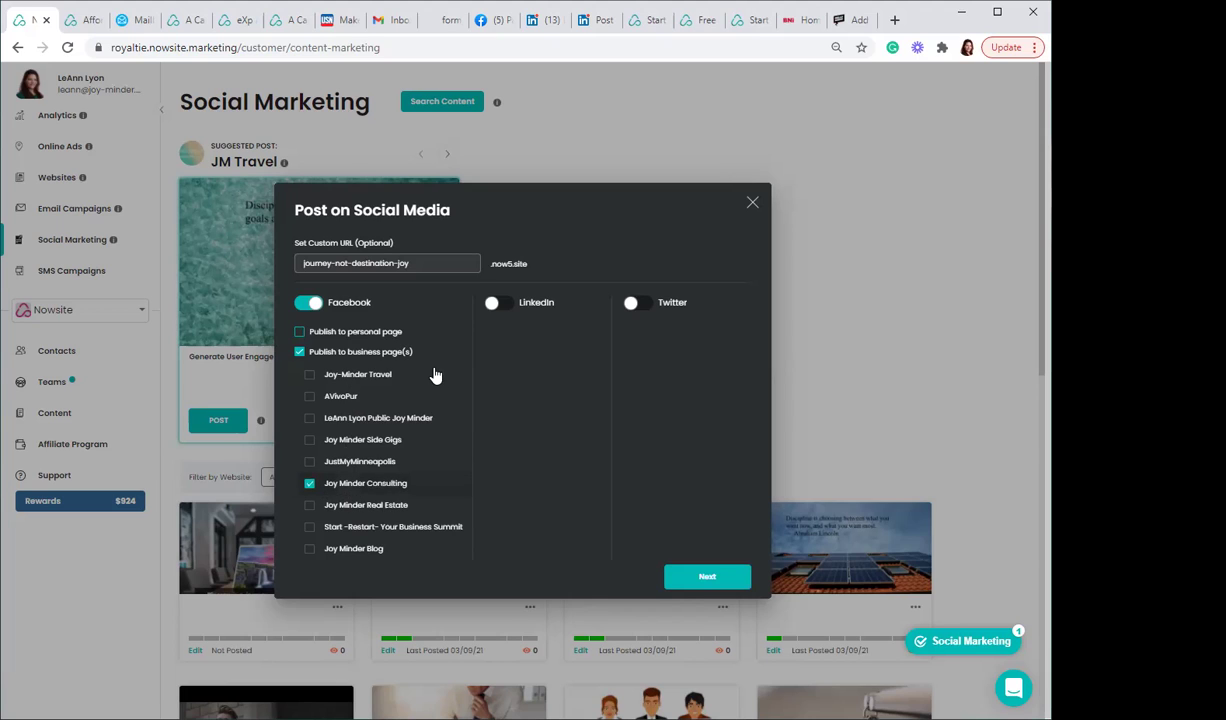
left_click(706, 578)
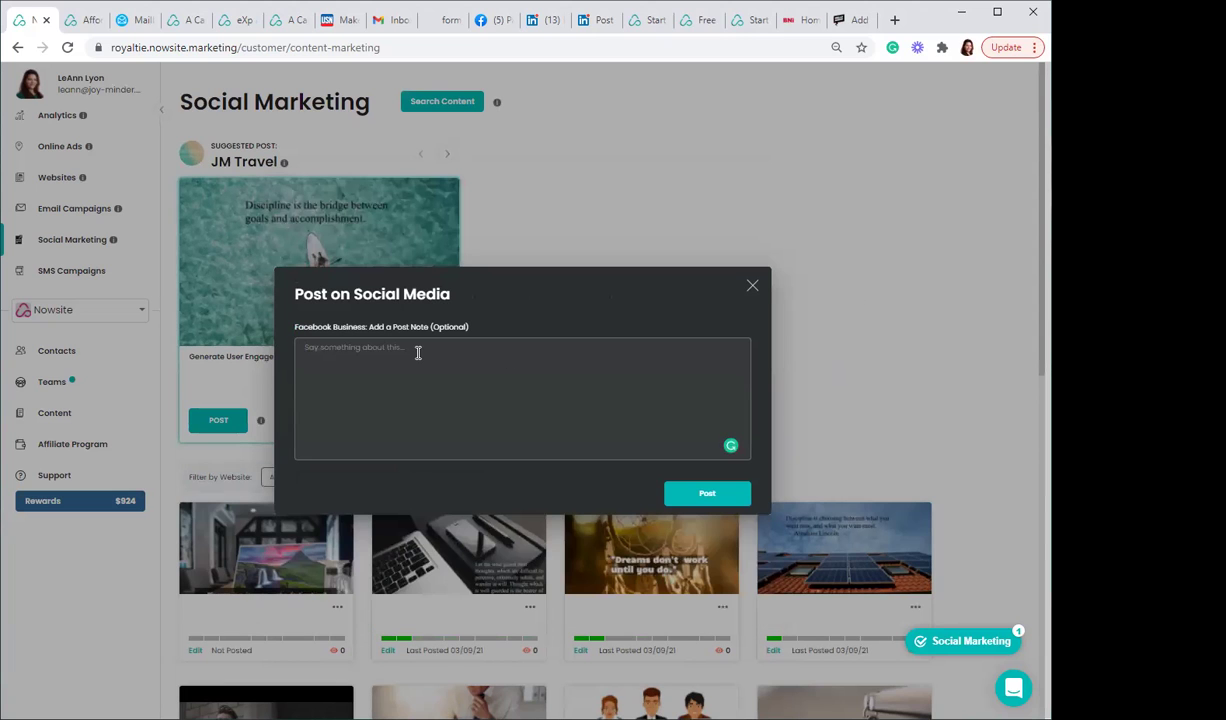
Step: Write the post note "We believe you are meant to enJOY what you are called to do in your life! Click the photo to learn more."
type("We")
type("what you are called to do in")
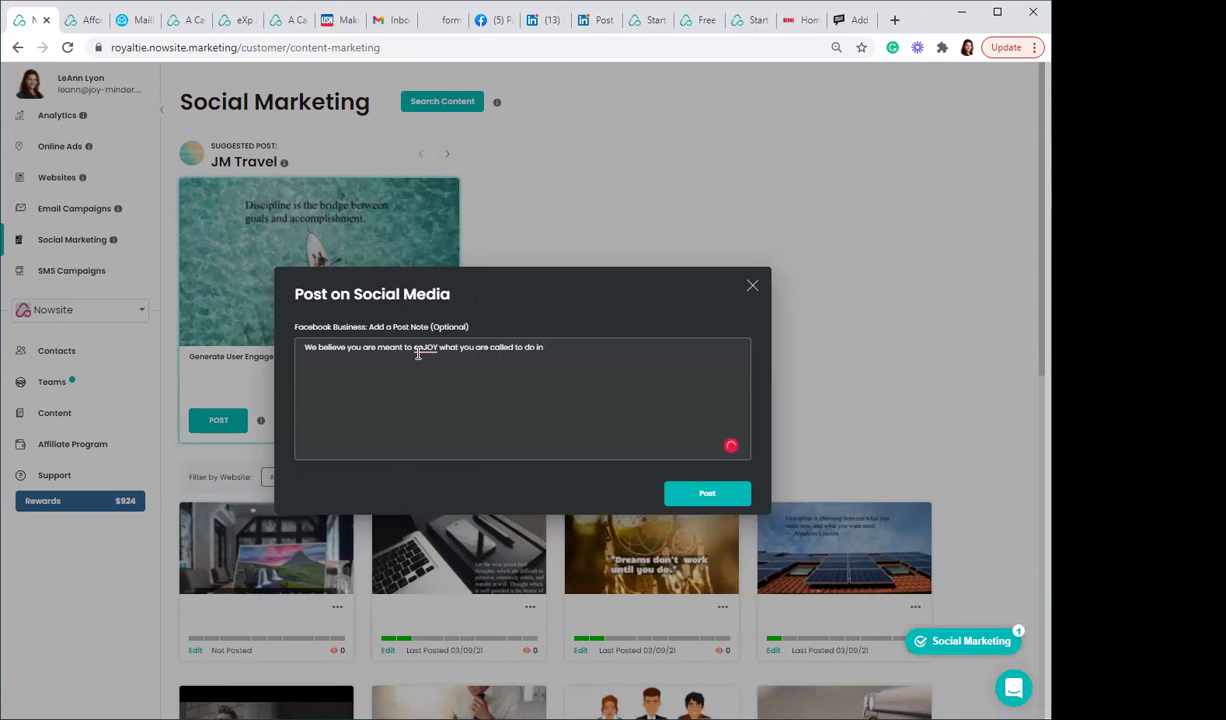
type("ck the photo to learn ore.")
key("BackSpace")
key("BackSpace")
key("BackSpace")
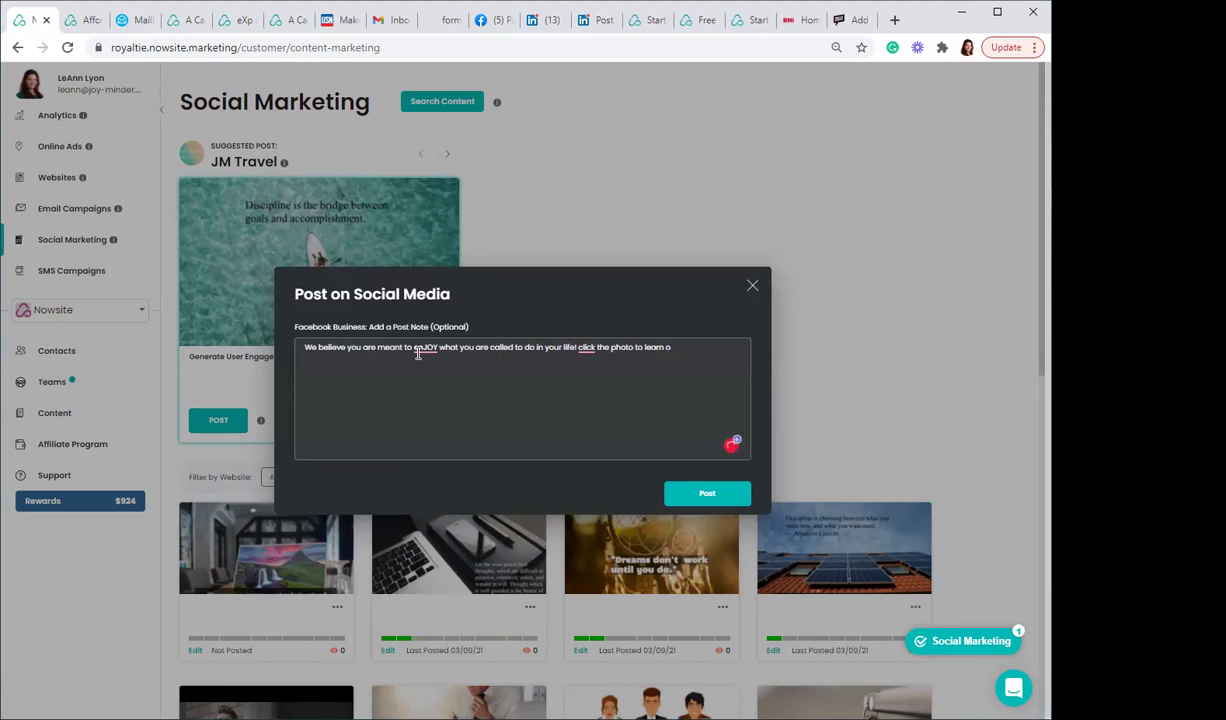
type("mo")
left_click(583, 348)
left_click(590, 380)
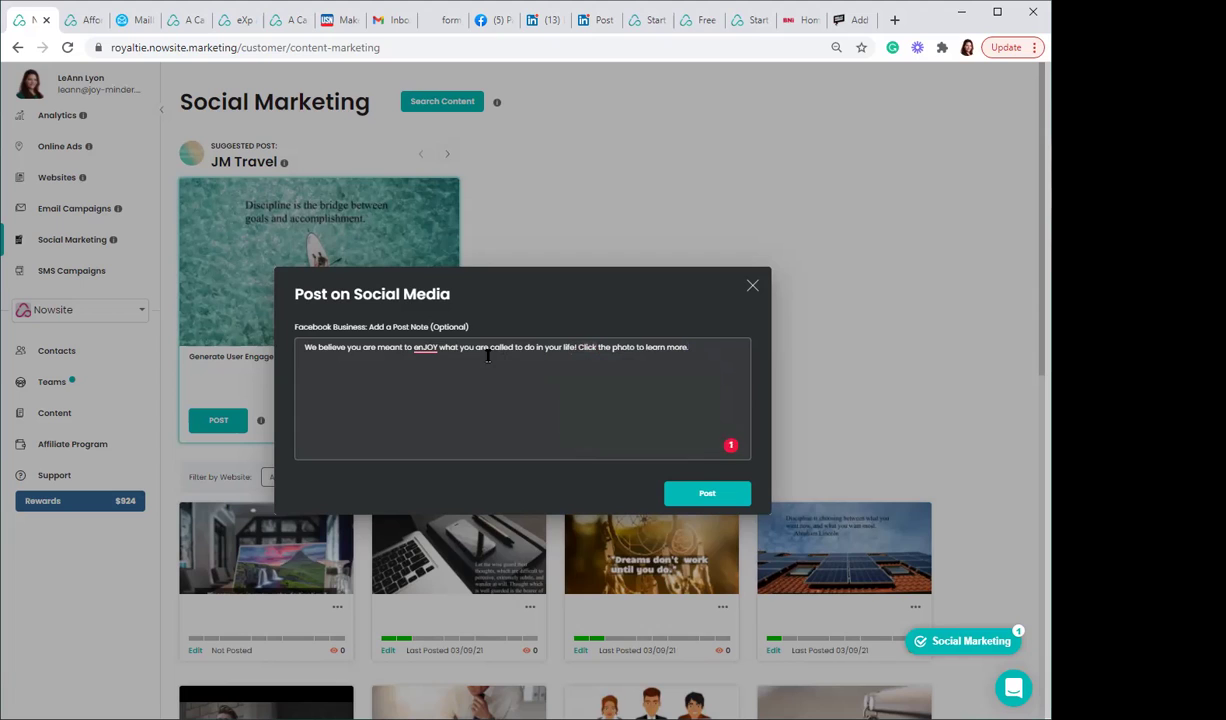
Step: Add the hashtag #joyminder to the end of the post note, submit the post and dismiss the completion dialog
left_click(421, 348)
type("#joyminder")
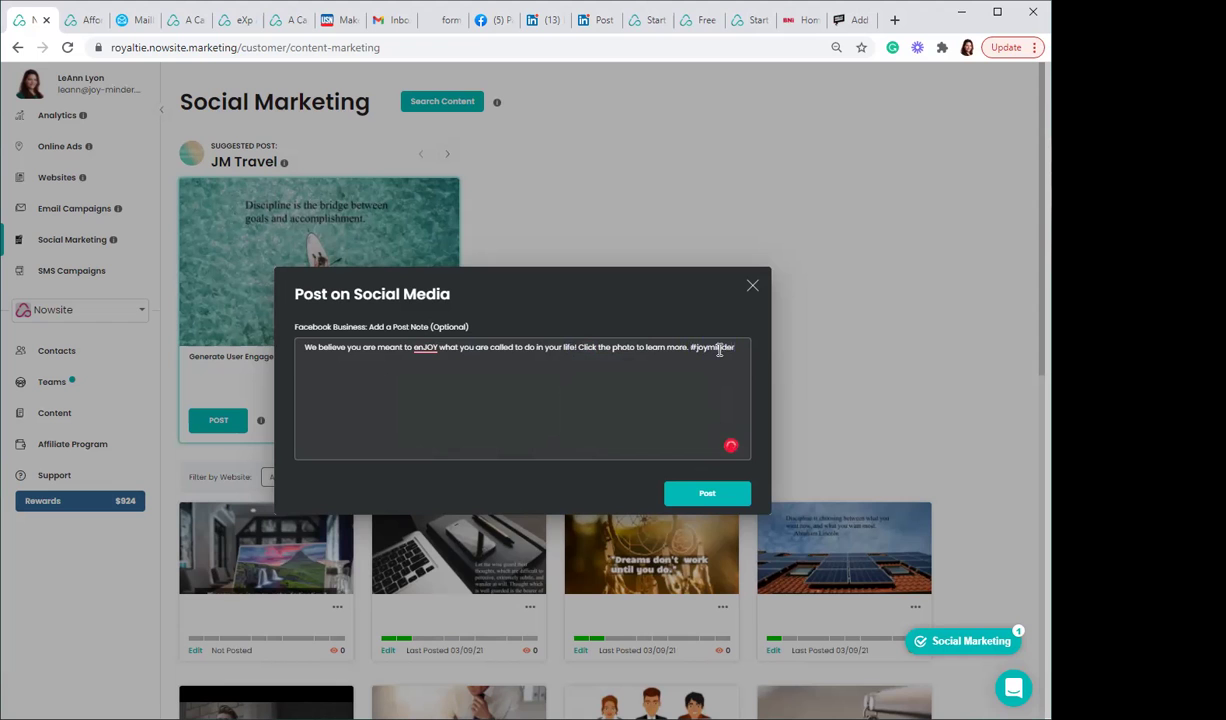
left_click(701, 494)
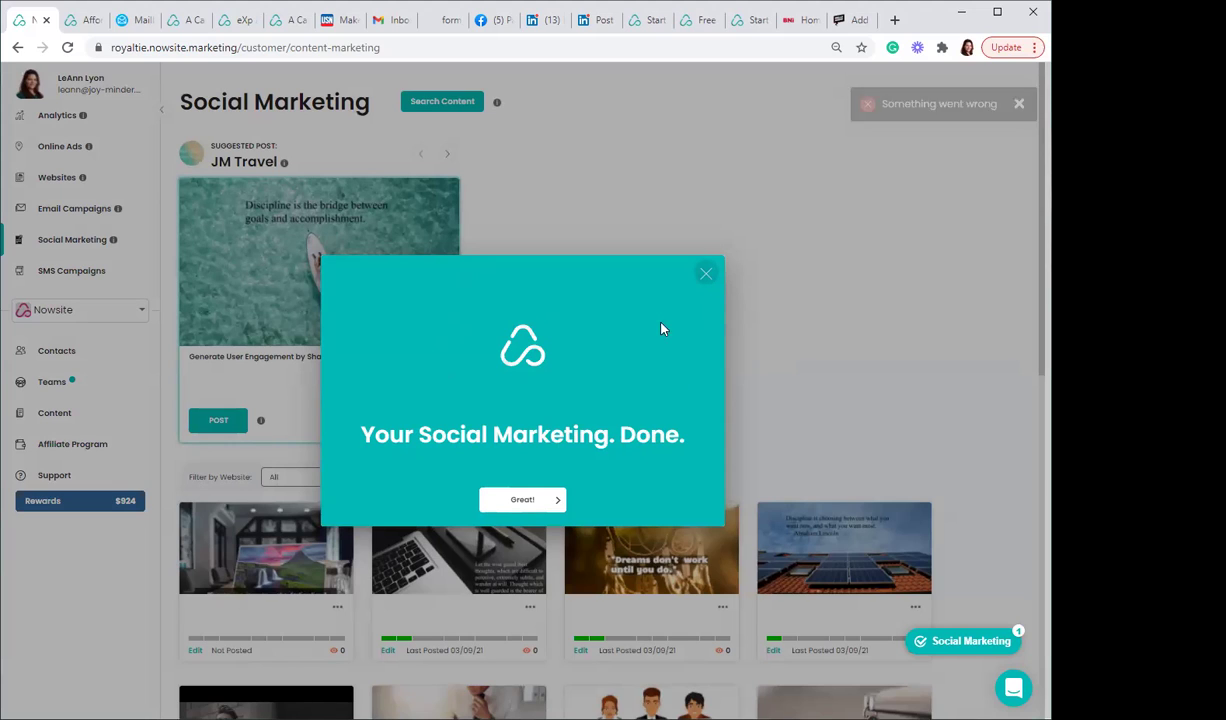
left_click(512, 501)
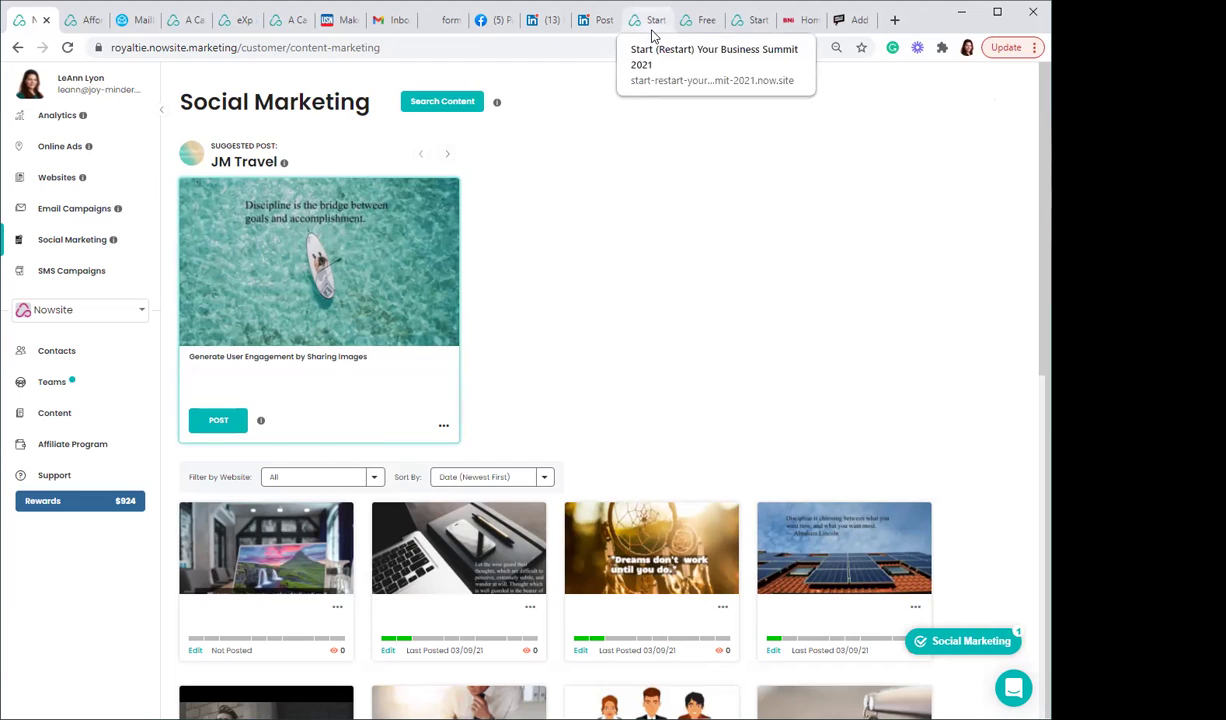
Step: Switch to Facebook, open the Joy Minder Consulting page and reload it to check its feed for the new post
left_click(497, 20)
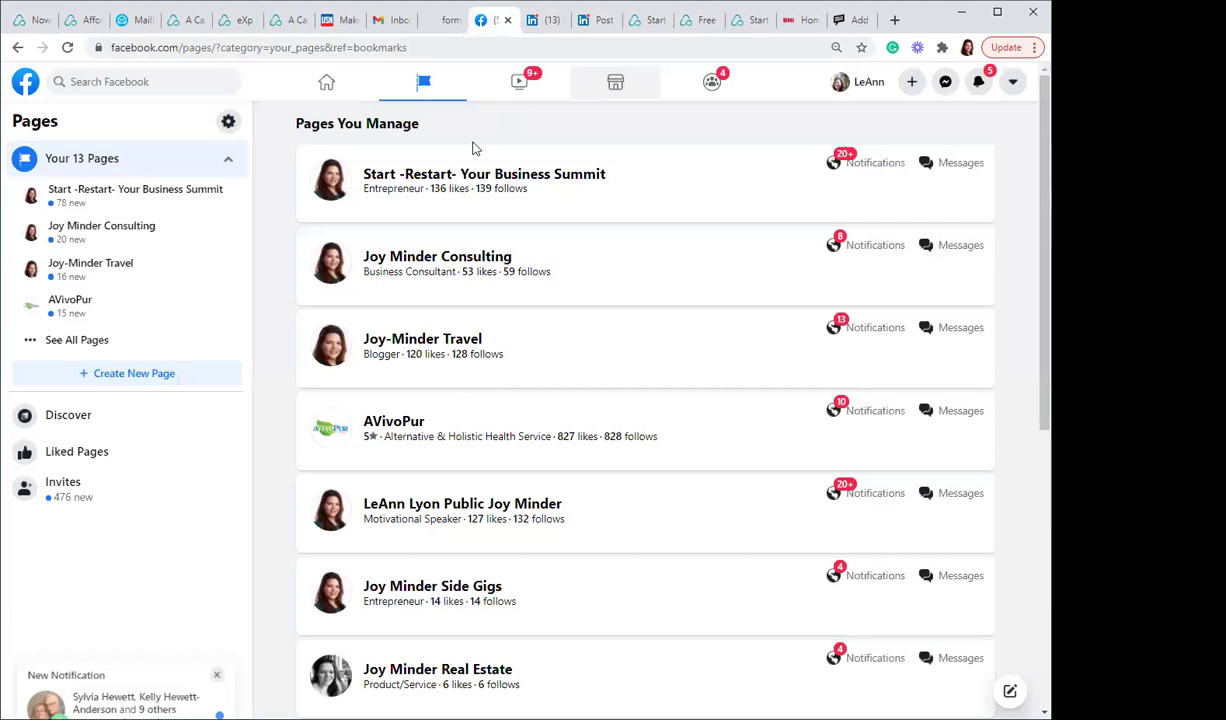
left_click(441, 256)
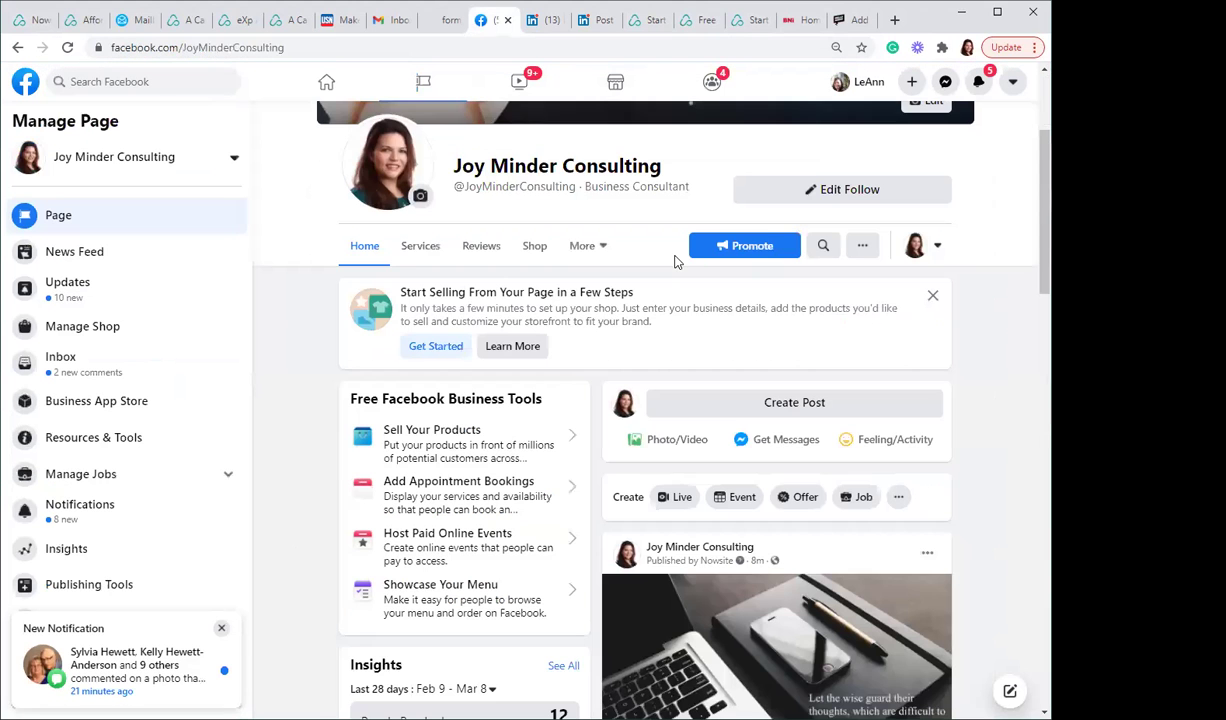
scroll(1018, 271, "down", 3)
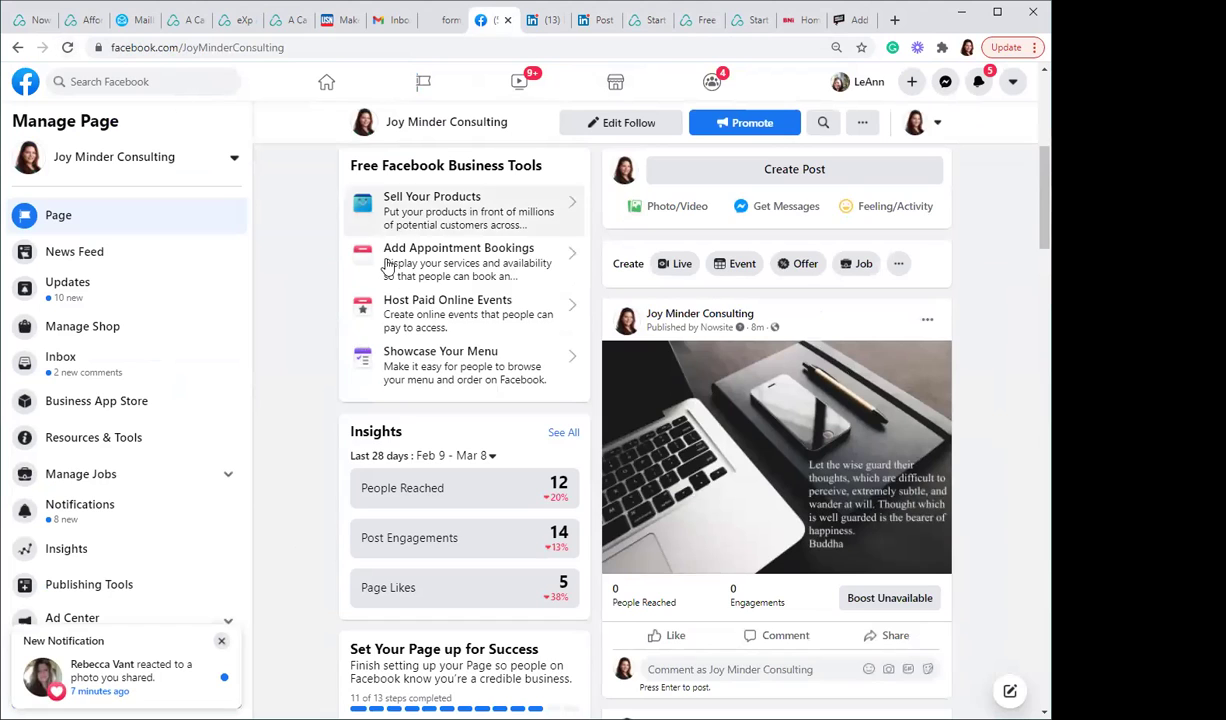
scroll(384, 271, "down", 1)
scroll(384, 271, "down", 1)
scroll(336, 250, "up", 1)
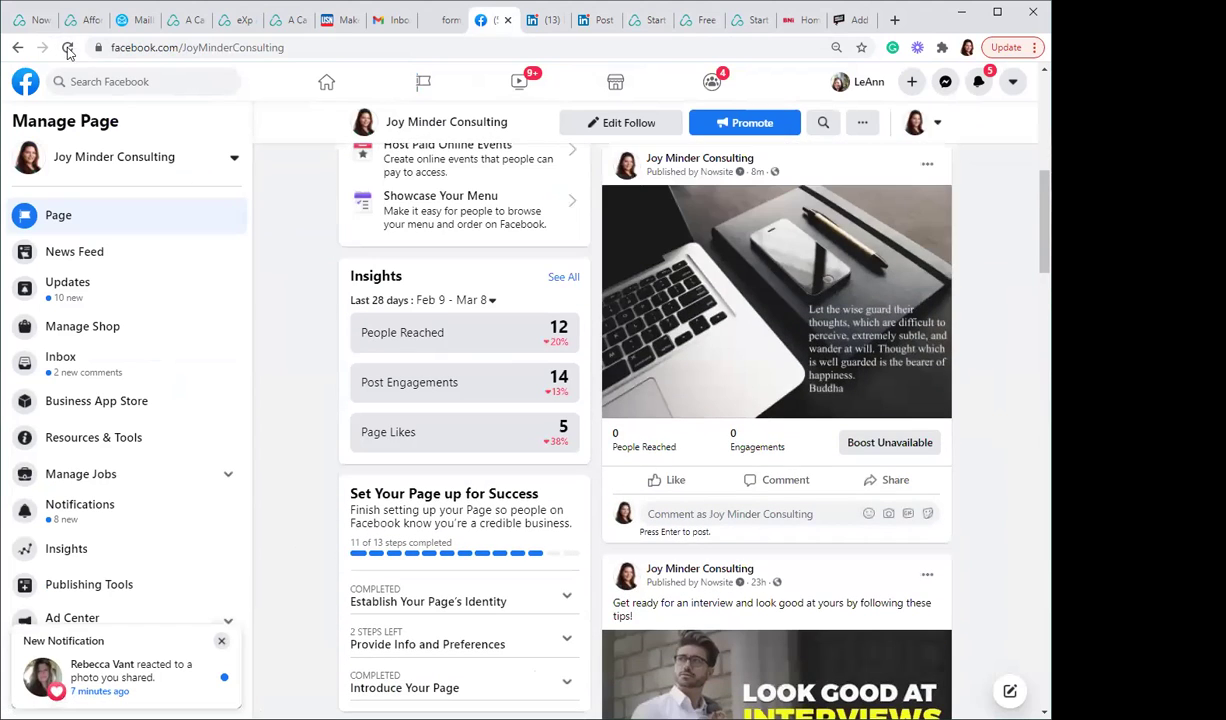
key("F5")
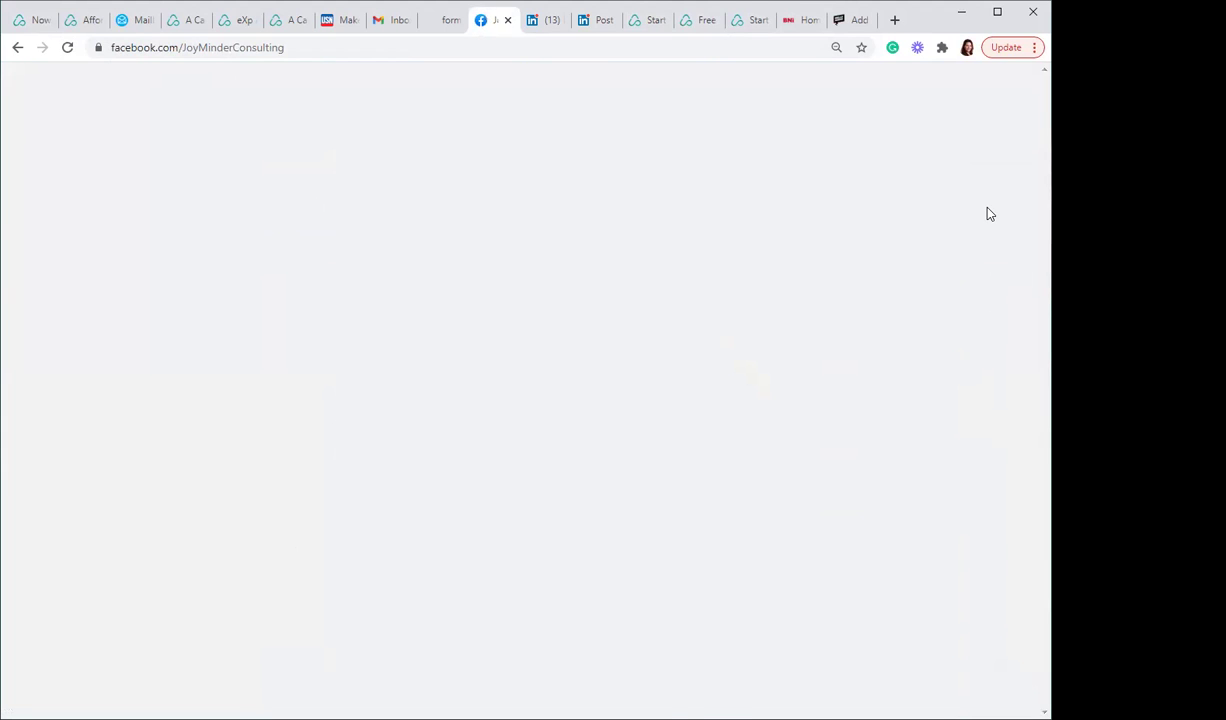
scroll(980, 260, "down", 2)
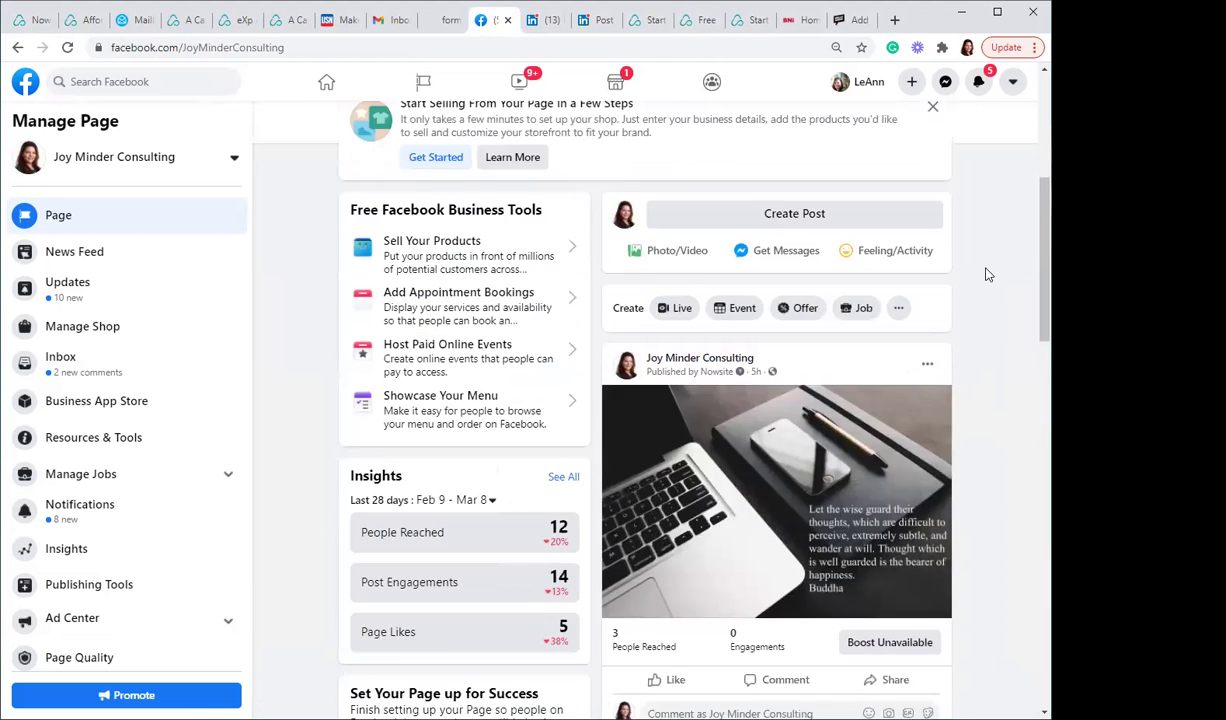
scroll(989, 276, "down", 4)
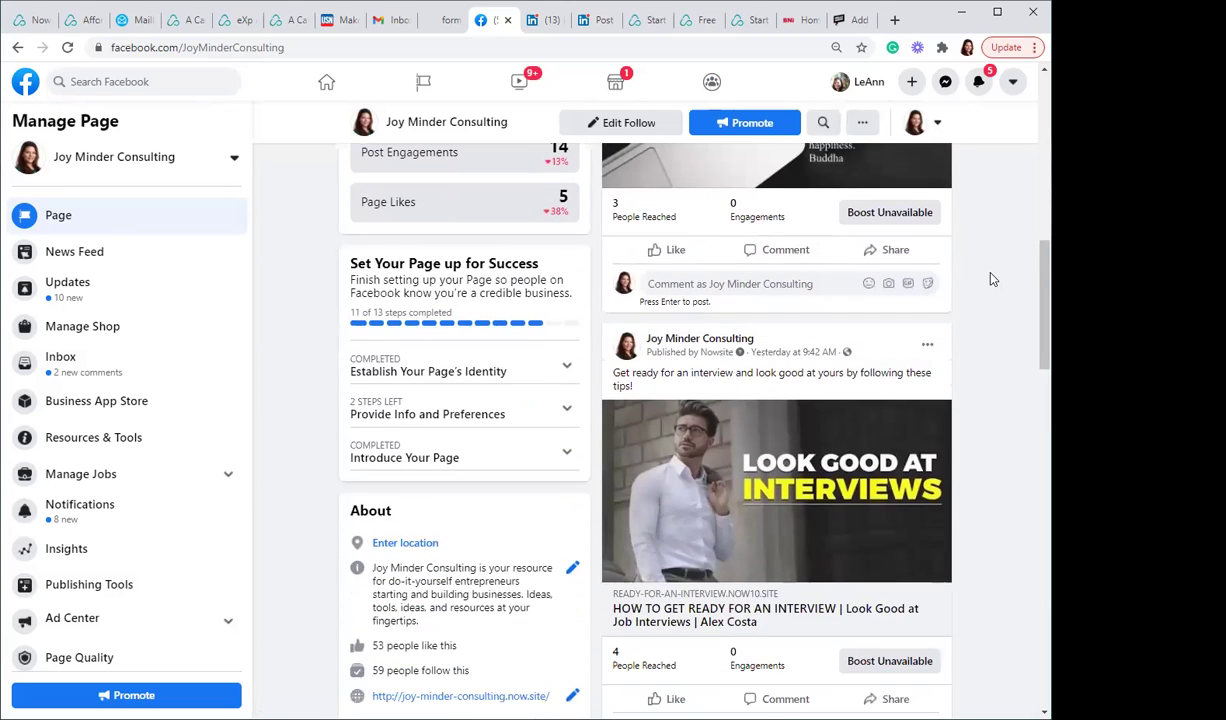
scroll(990, 280, "up", 2)
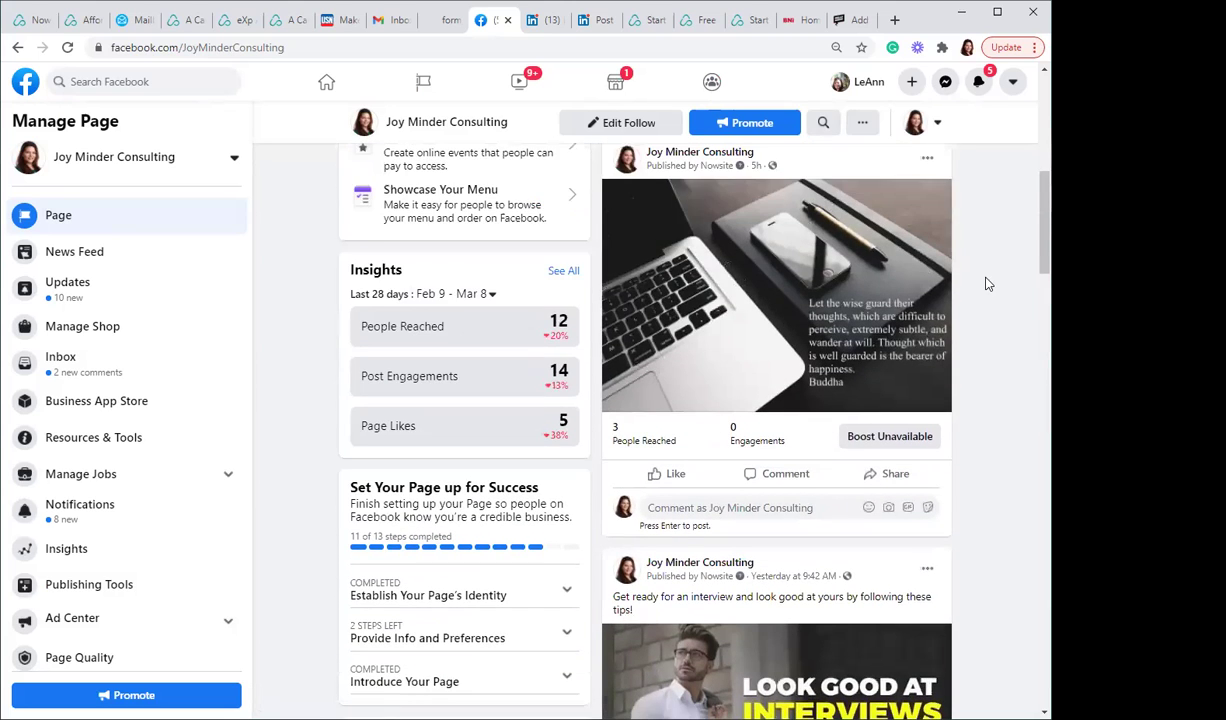
Step: Return to Nowsite, open the "Success is a journey" image post for editing, and go back out of the editor
left_click(36, 20)
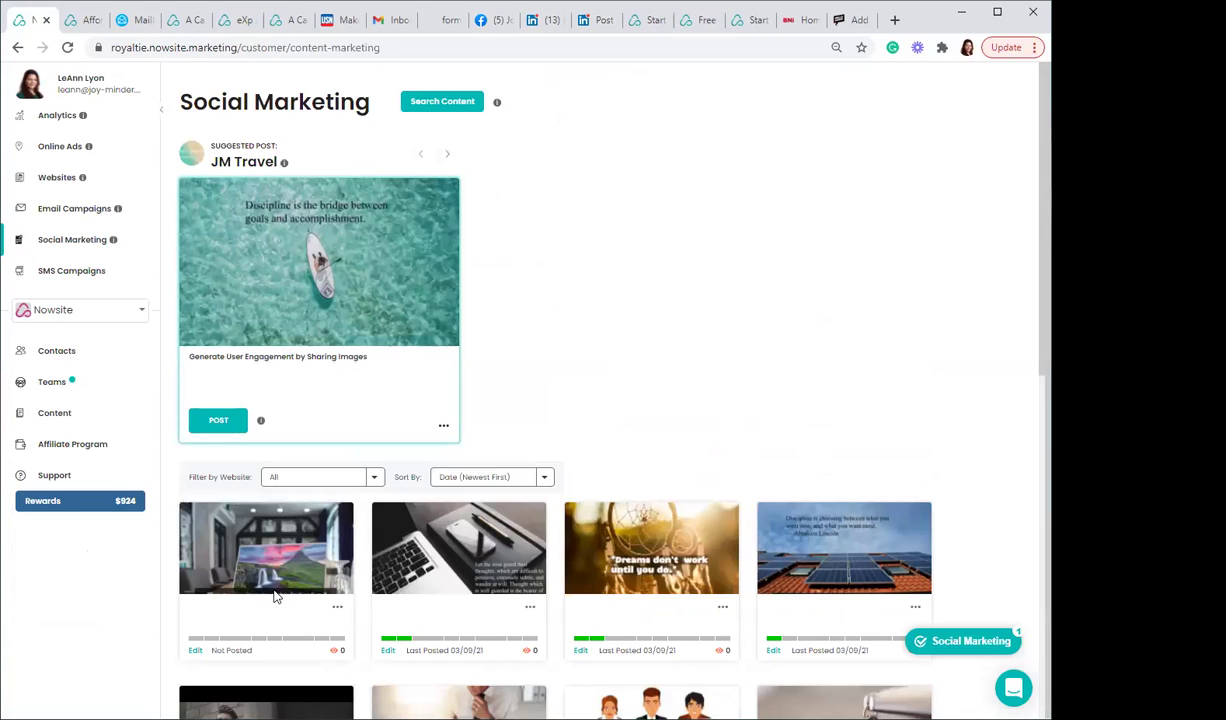
left_click(195, 651)
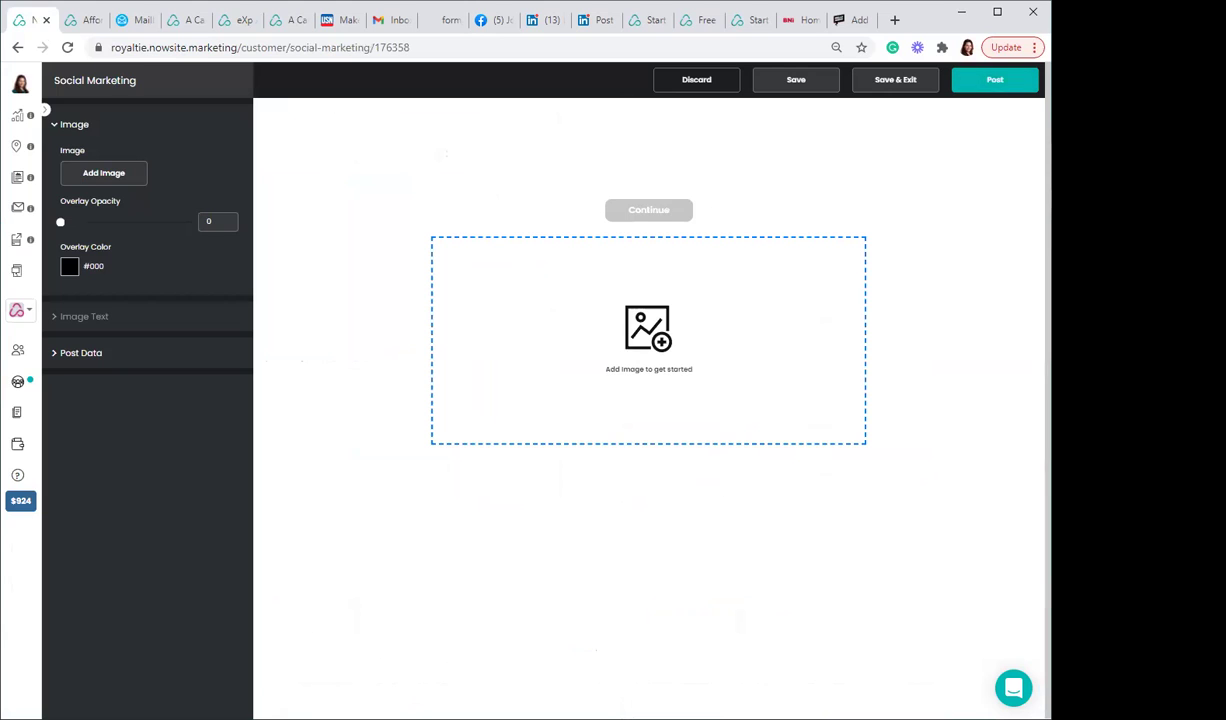
key("alt+Left")
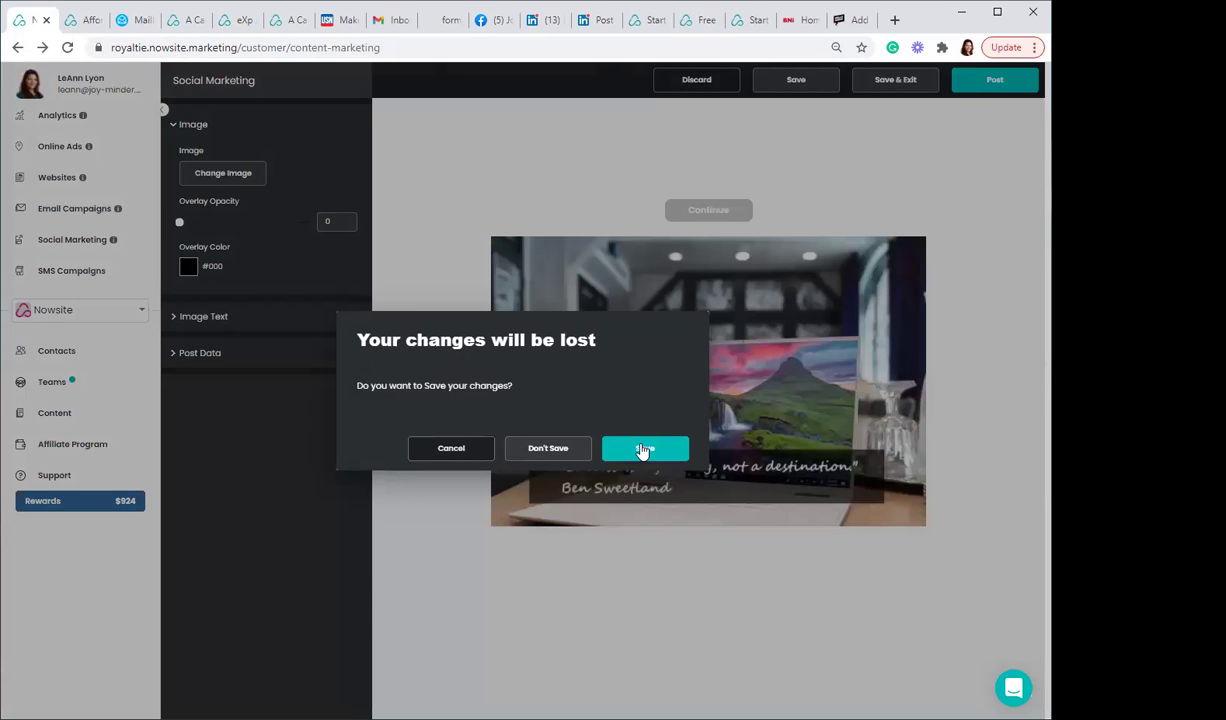
left_click(665, 260)
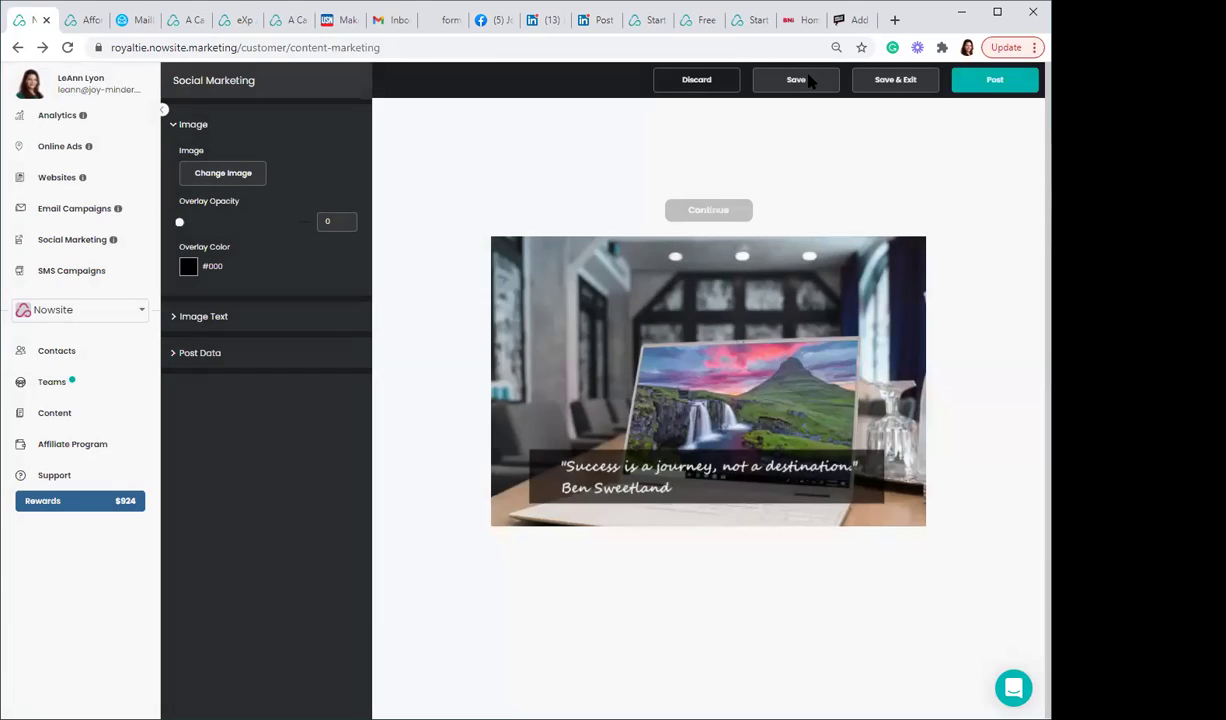
Step: Check the Joy Minder Consulting Facebook feed again, and return to Nowsite's Social Marketing page to look over the existing posts
left_click(482, 28)
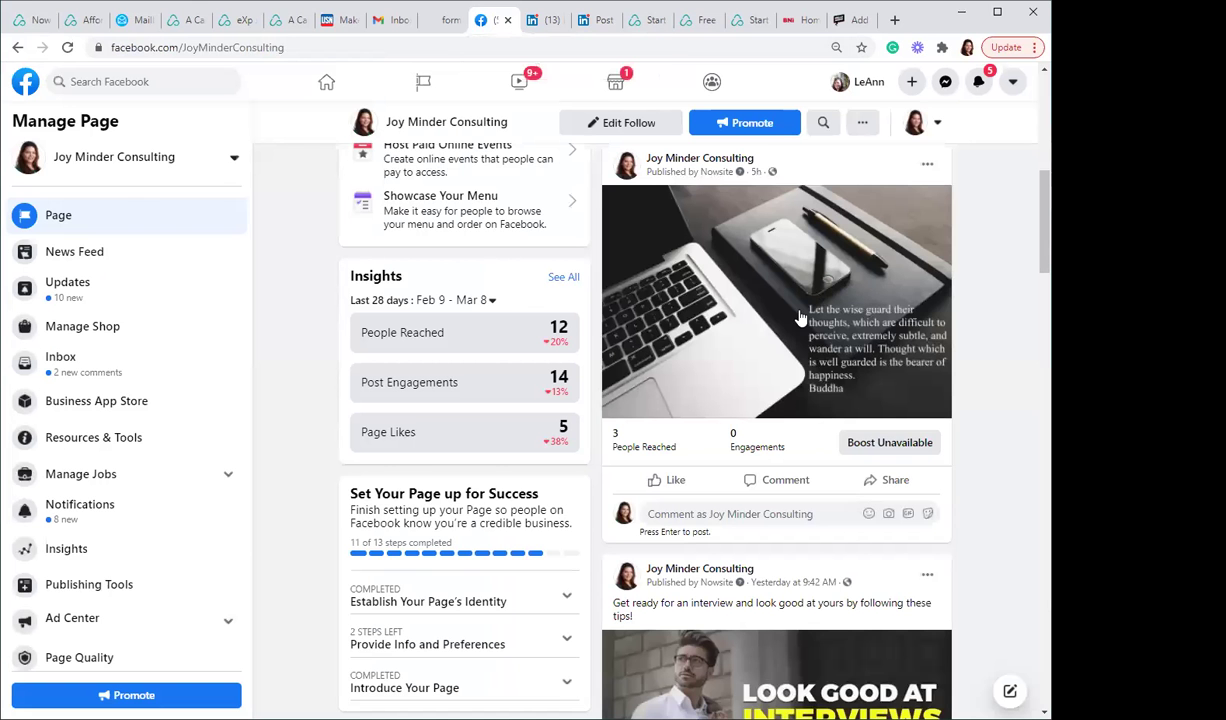
scroll(749, 400, "up", 2)
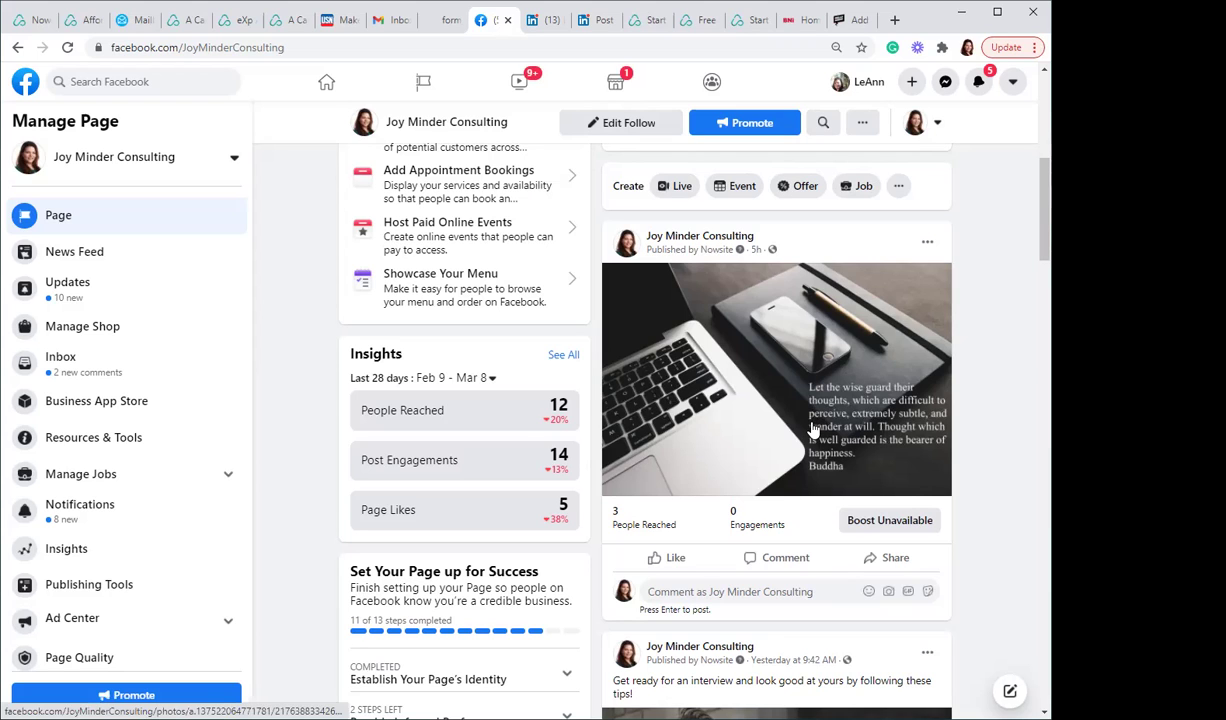
left_click(41, 28)
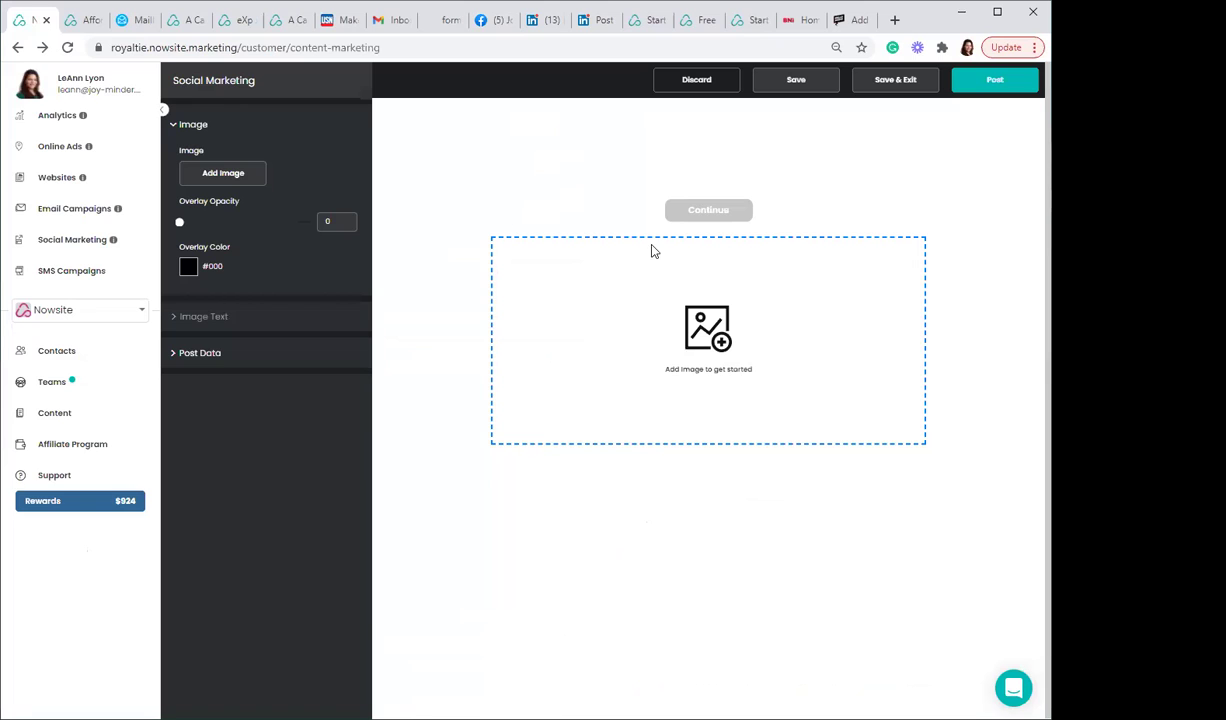
left_click(108, 239)
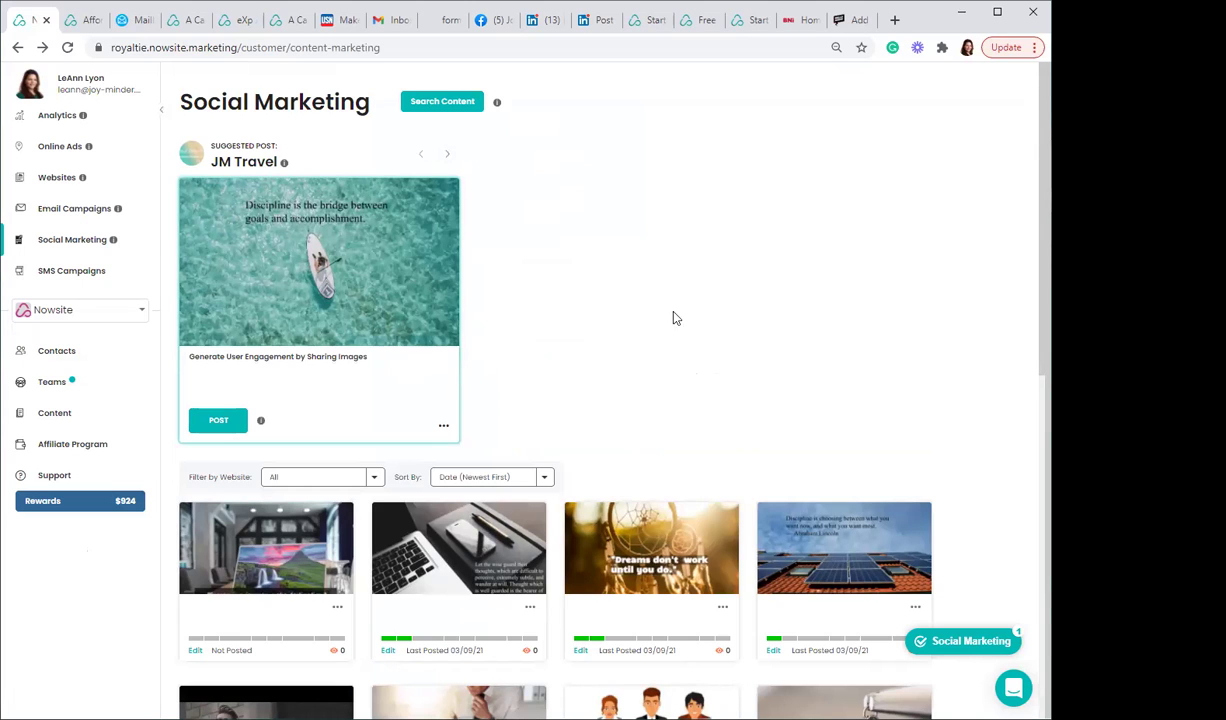
scroll(745, 304, "down", 2)
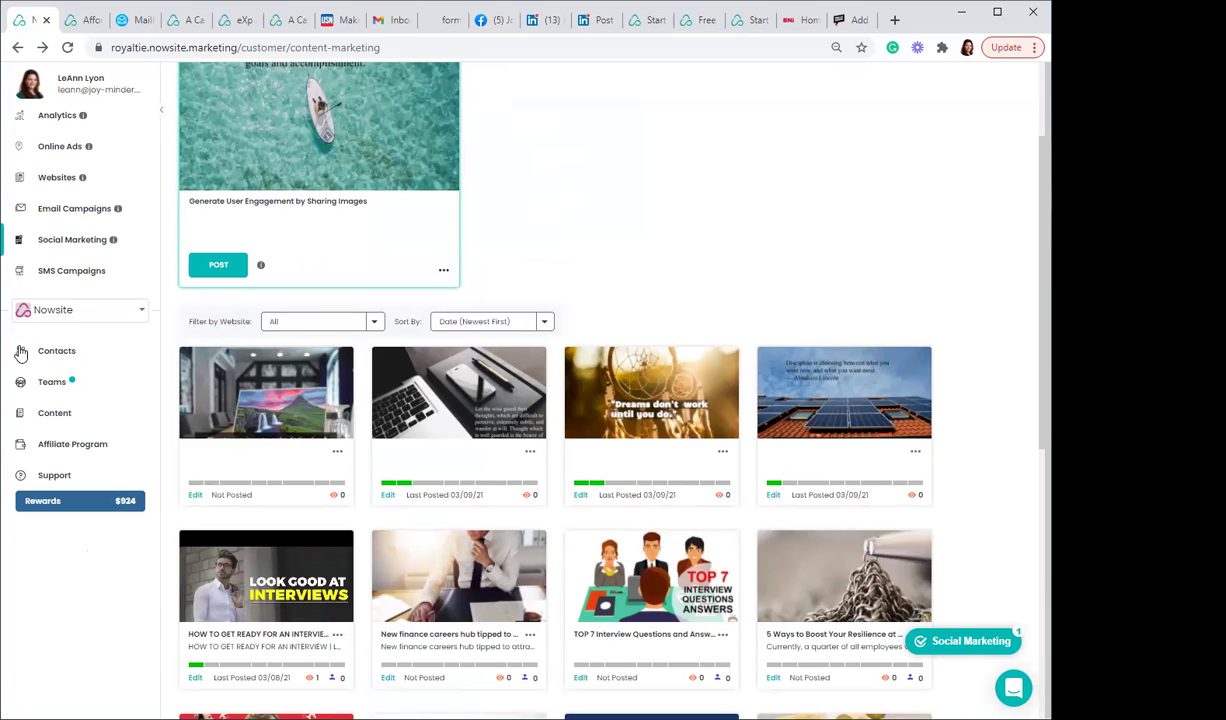
Step: Look through the contact lists, and view the SMS campaign broadcasts
left_click(57, 353)
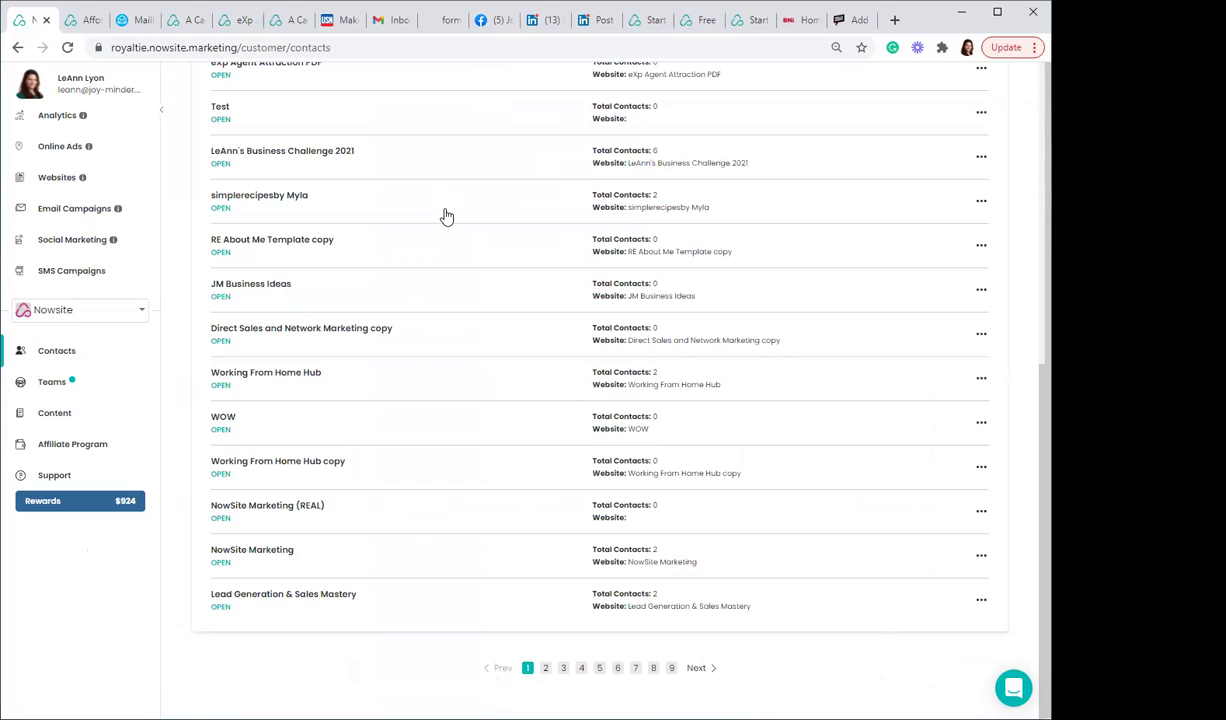
scroll(447, 217, "up", 2)
scroll(447, 217, "up", 2)
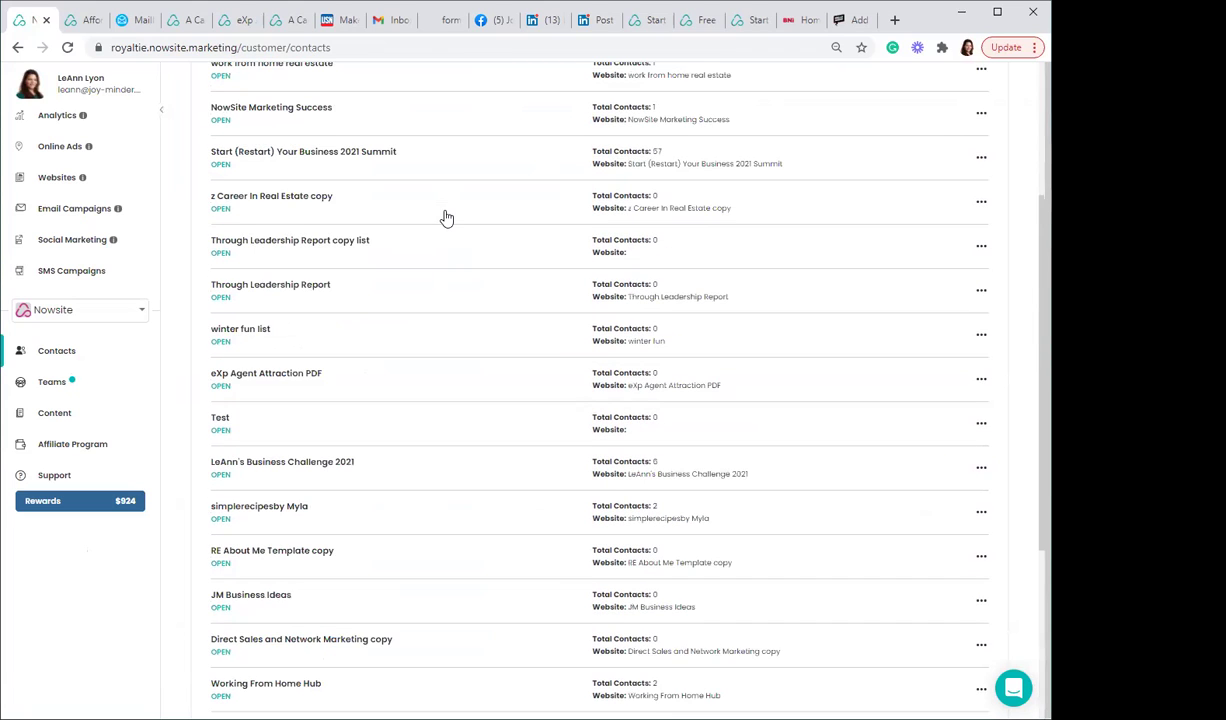
scroll(447, 217, "up", 1)
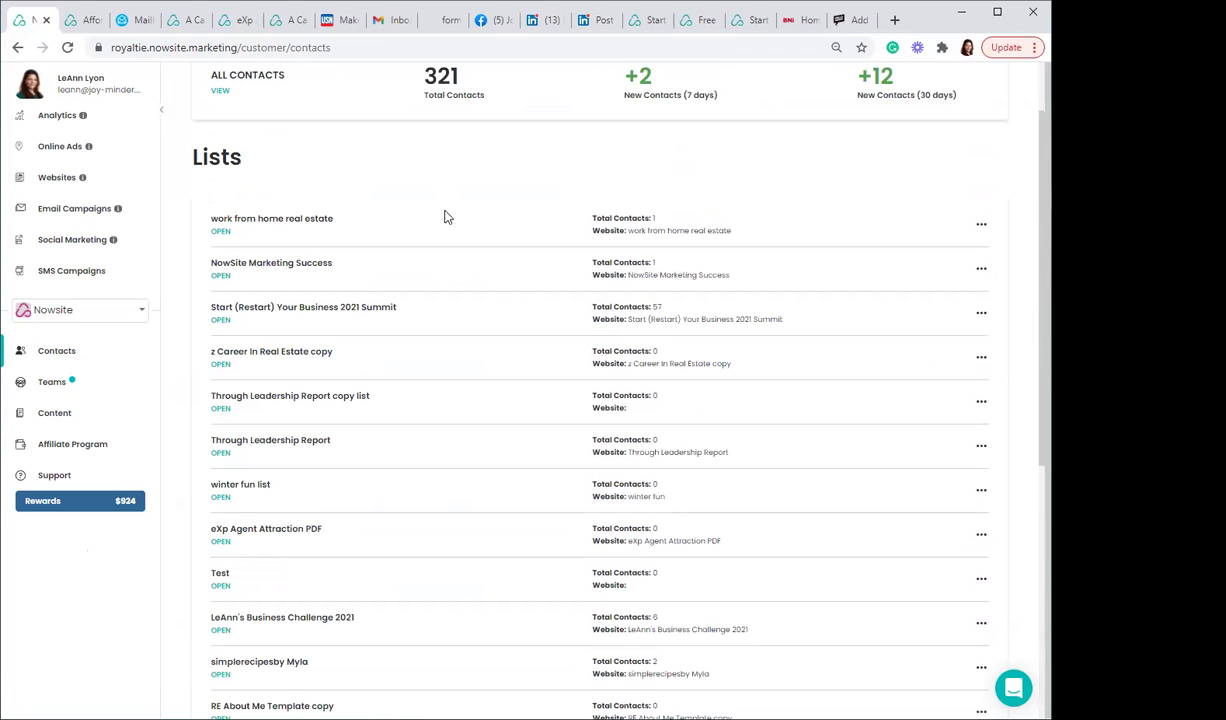
scroll(447, 217, "down", 5)
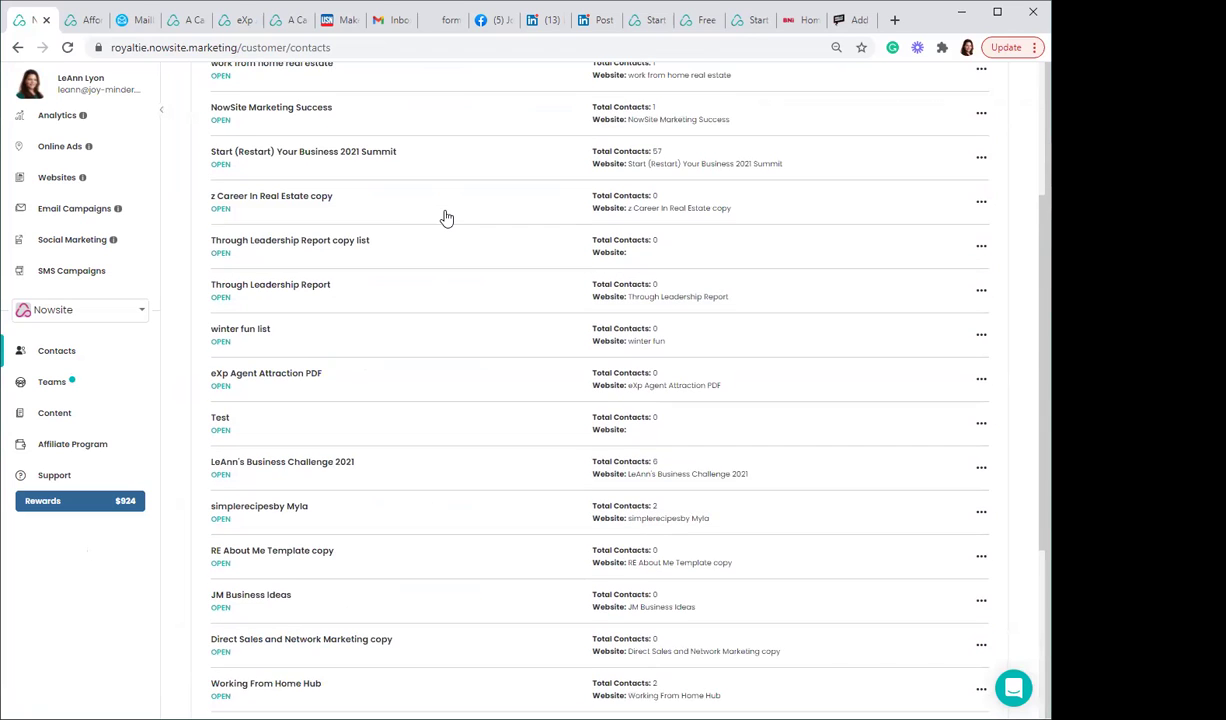
scroll(447, 224, "up", 1)
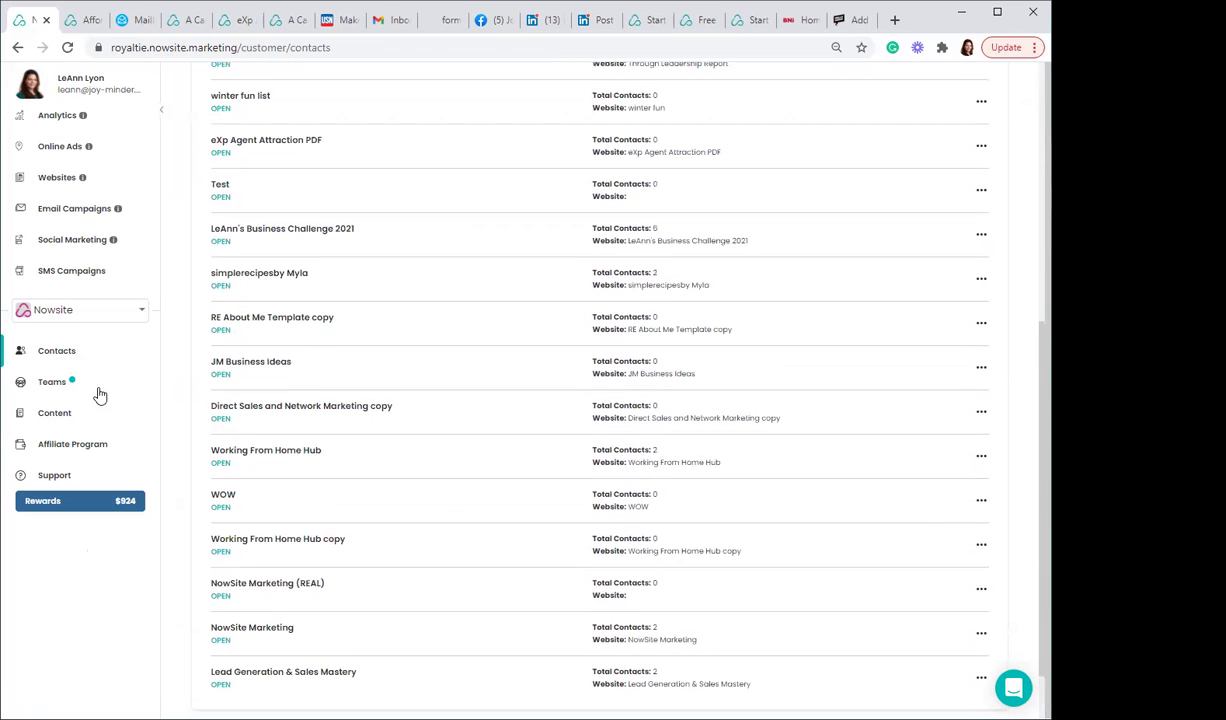
left_click(62, 276)
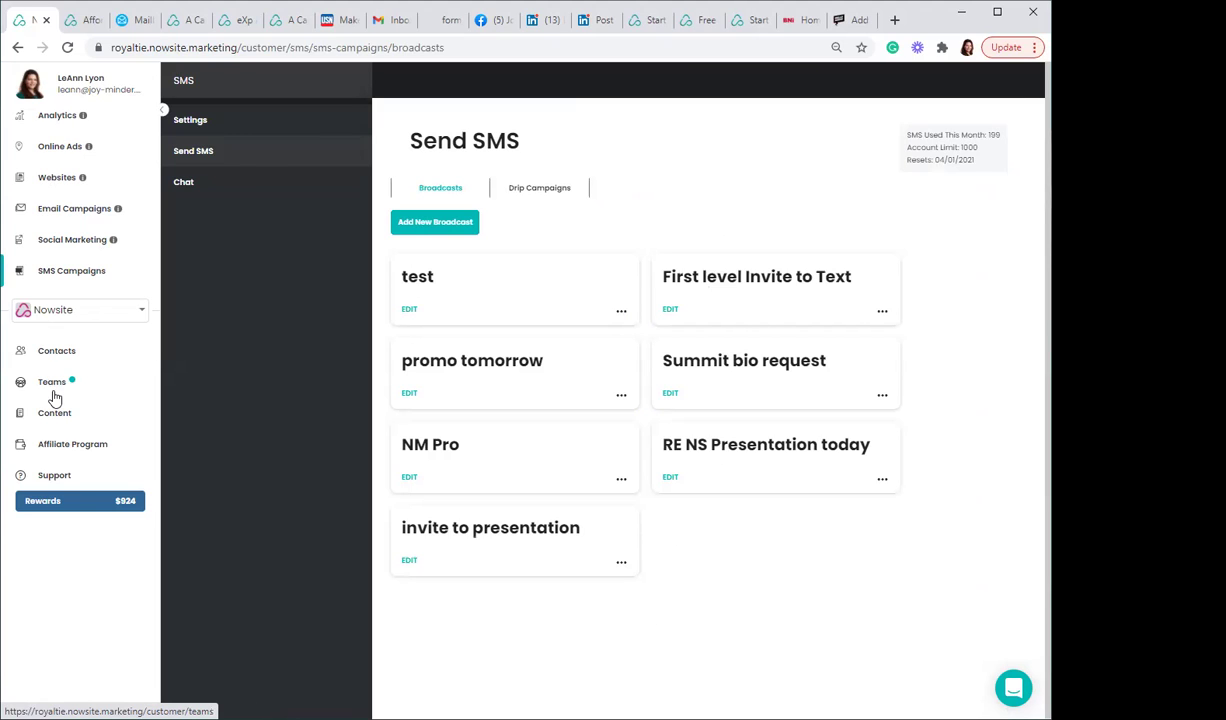
Step: View the Support walkthroughs, look through the support contact and call booking options, and close the support chat
left_click(50, 475)
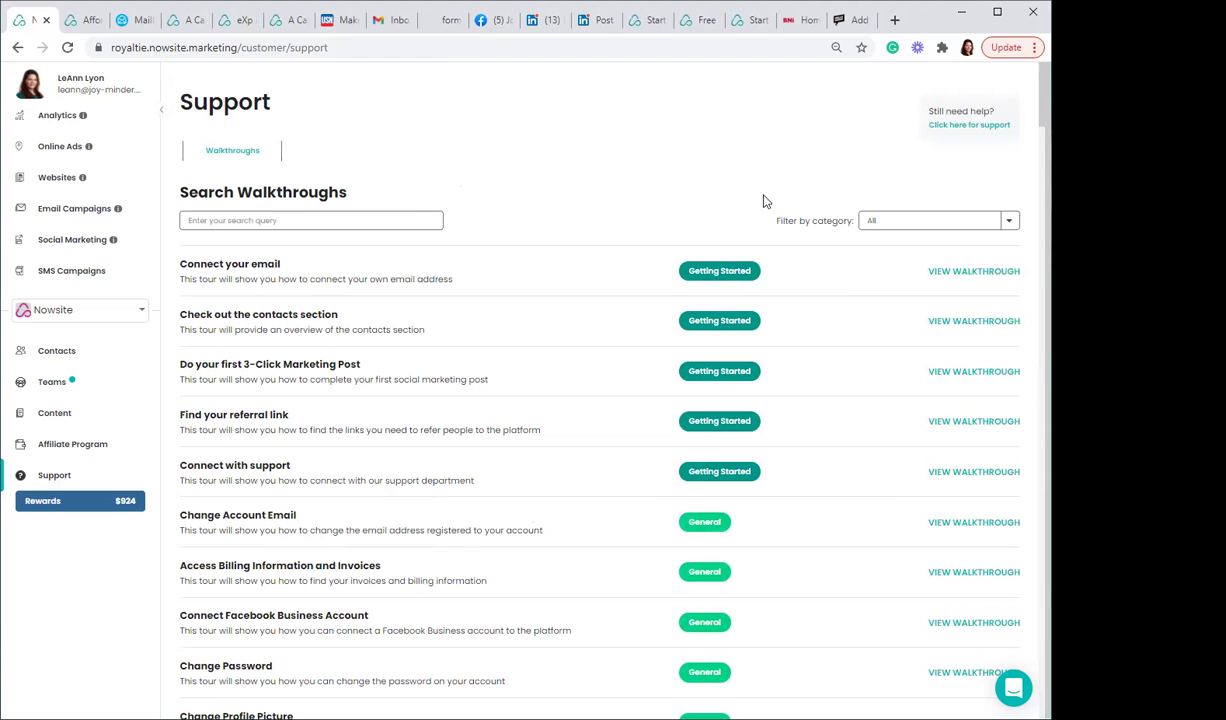
left_click(970, 127)
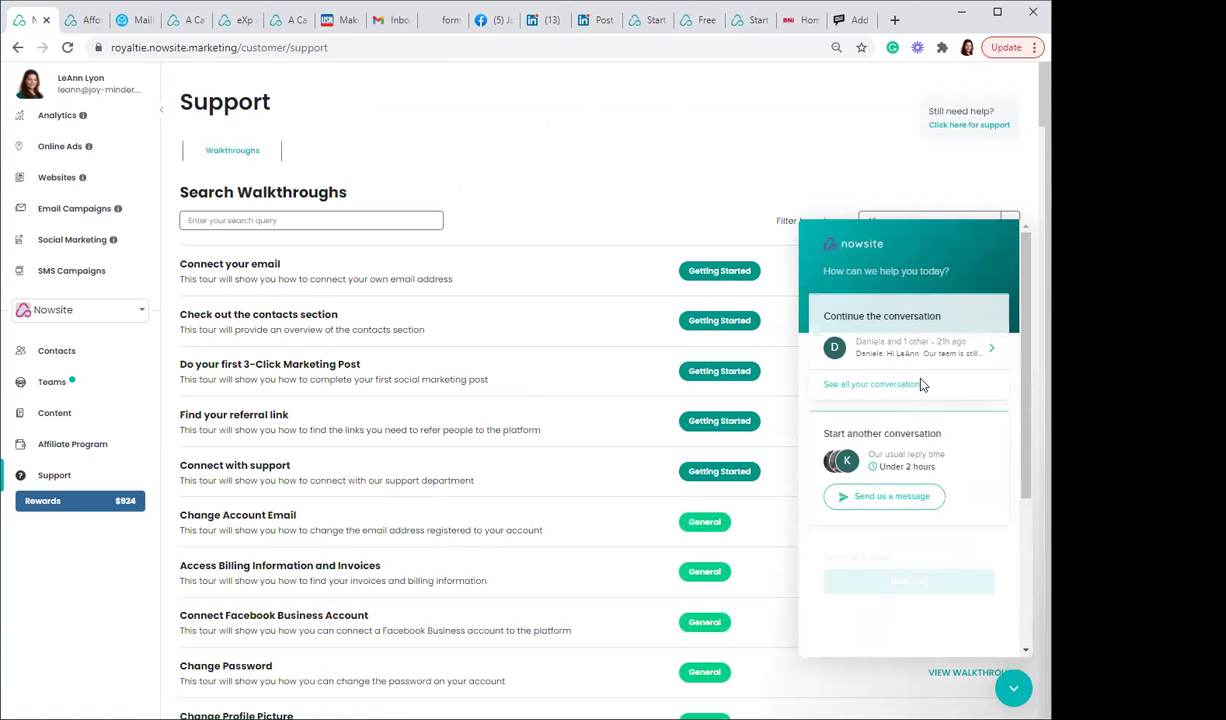
scroll(895, 415, "down", 3)
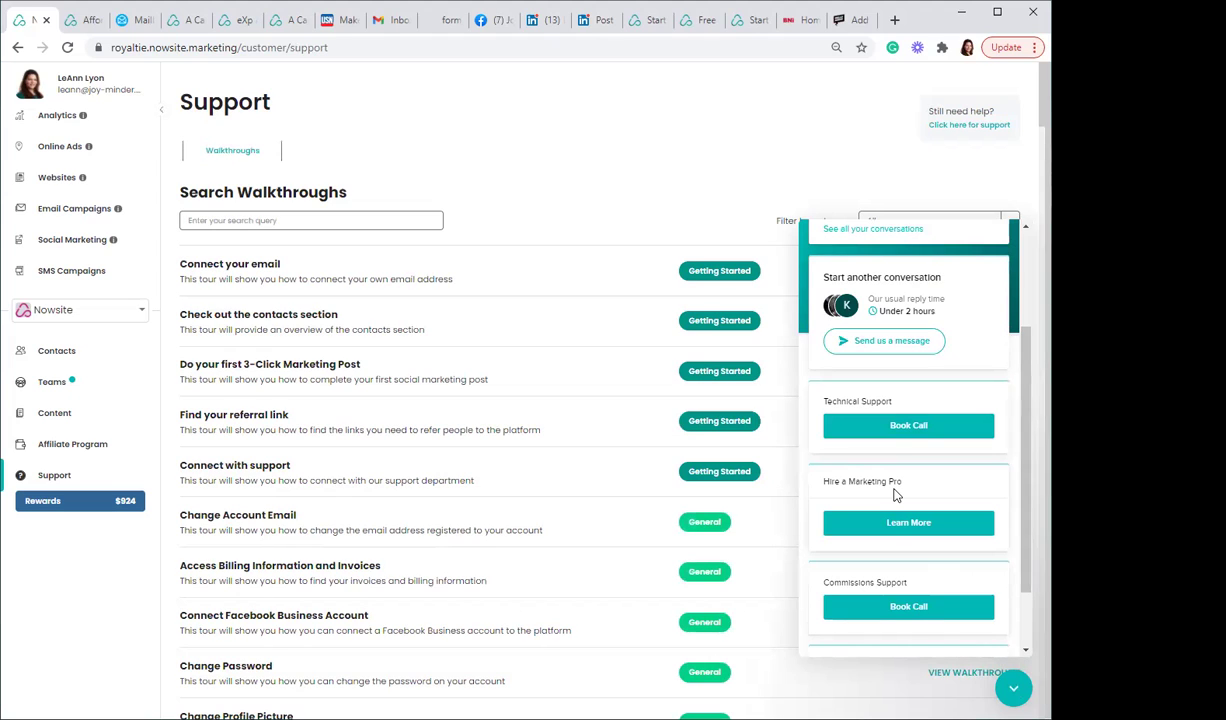
scroll(895, 485, "up", 2)
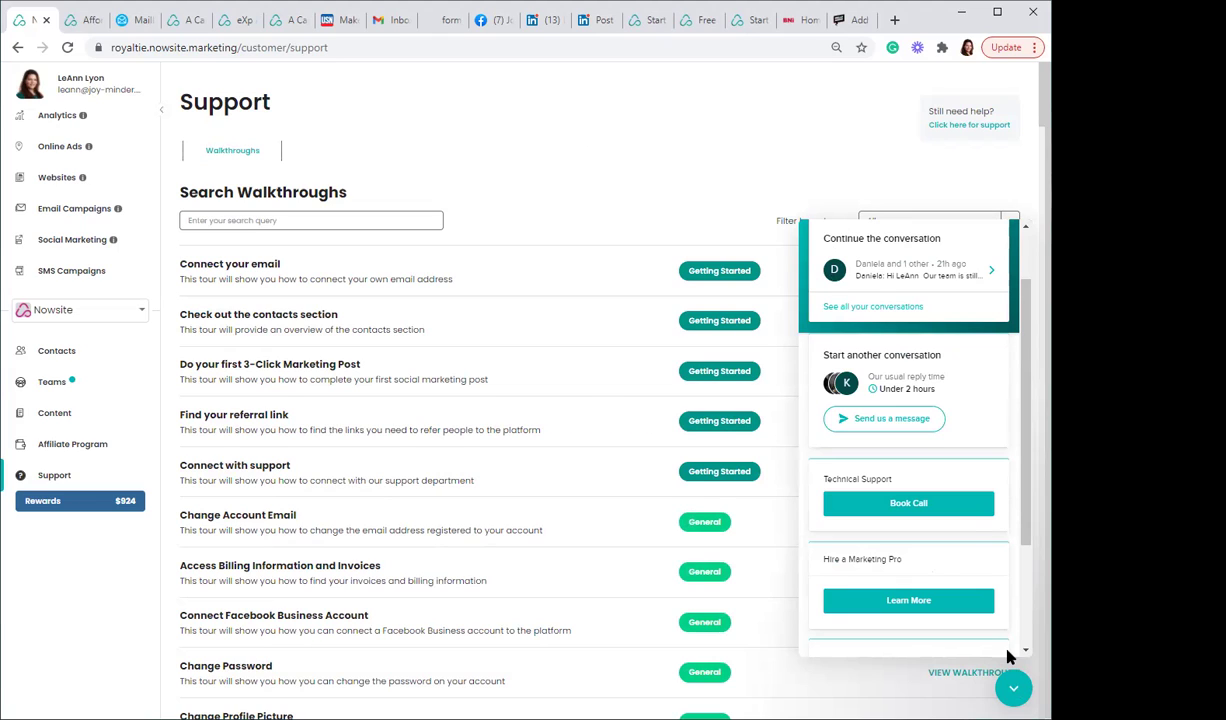
left_click(1012, 686)
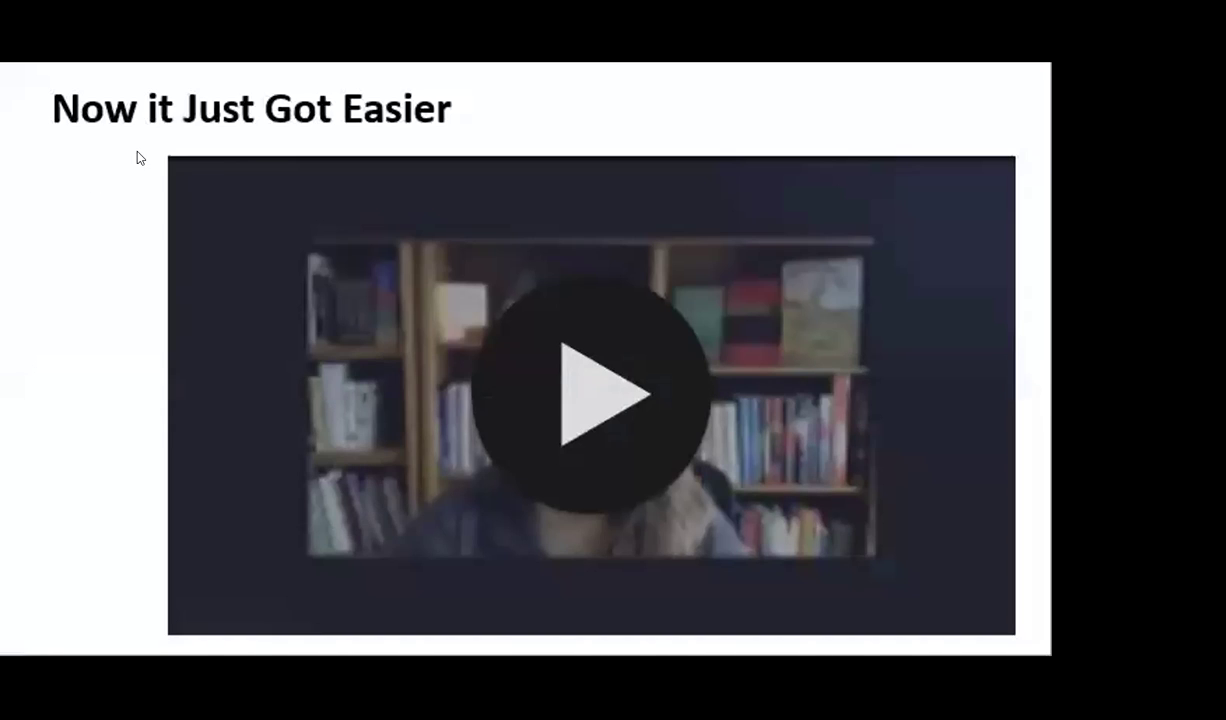
Step: Play the Nowsite Marketing Pro promo video on the "Now it Just Got Easier" slide and skip forward past its opening
left_click(575, 386)
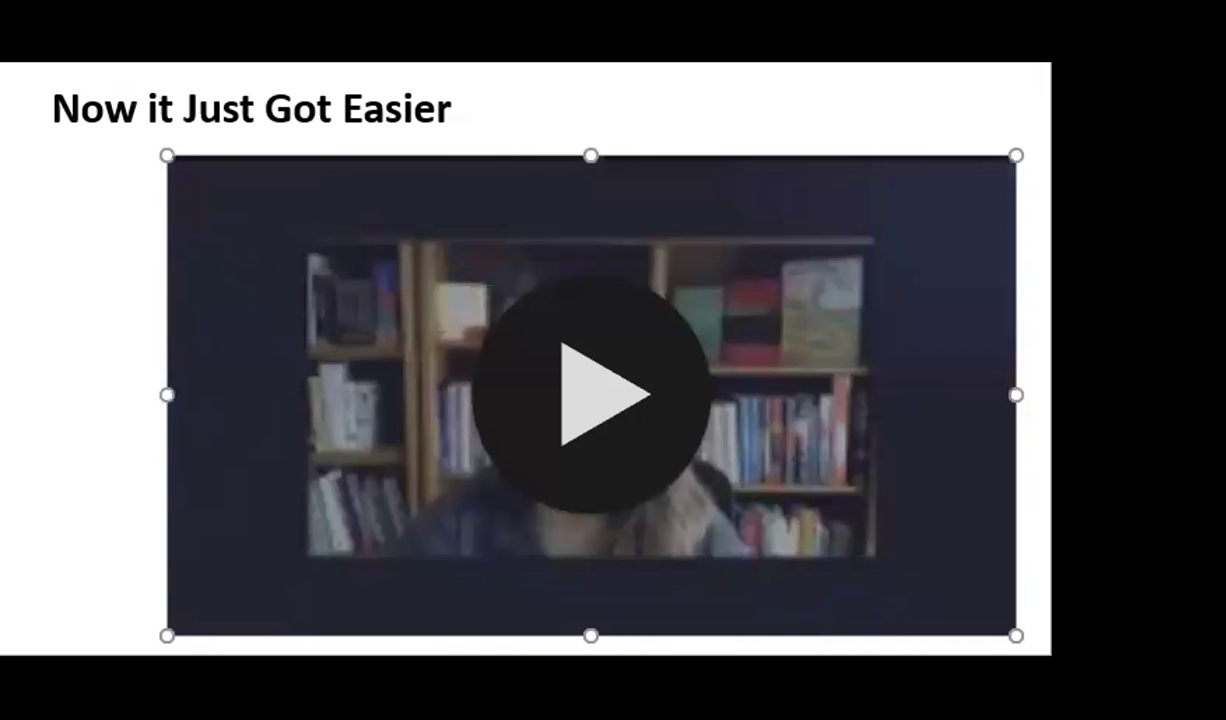
left_click(591, 354)
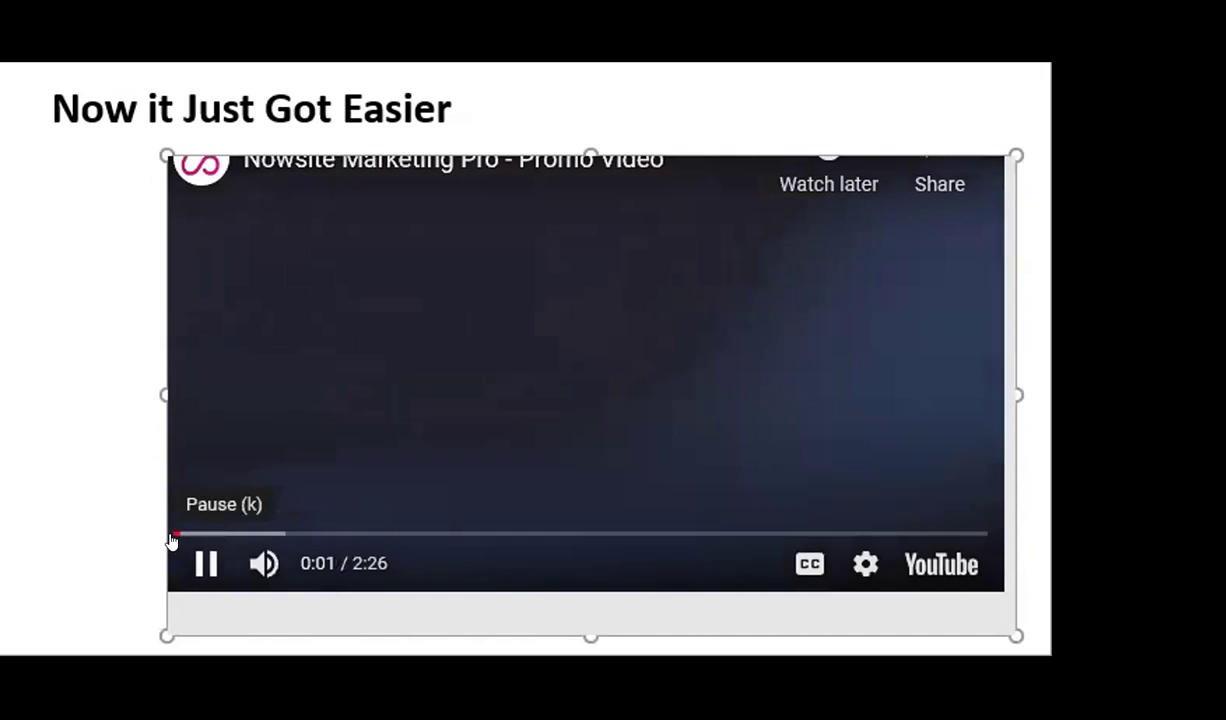
left_click_drag(187, 540, 238, 530)
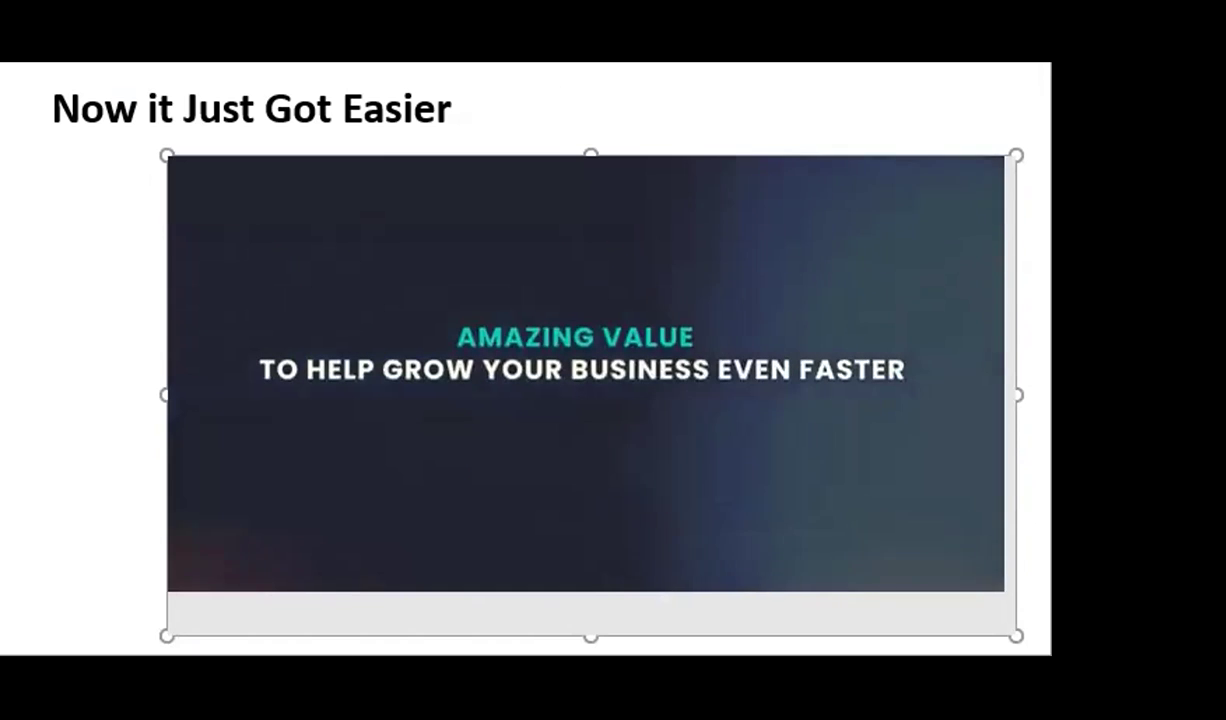